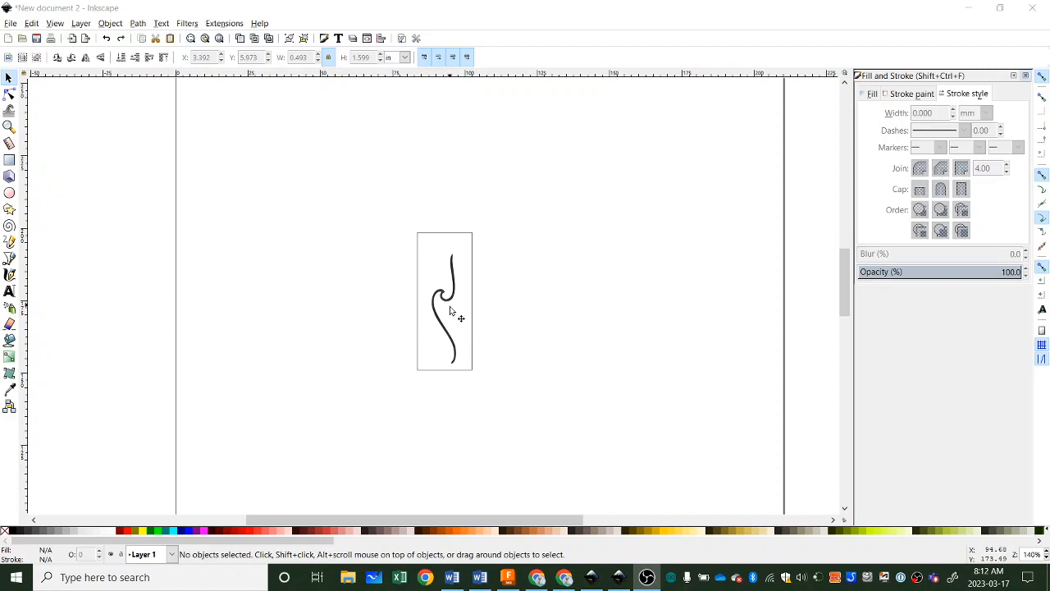
Examine the edges of the wave image up close, around its lower curl and along its upper line
{"action": "scroll", "coordinate": [449, 309], "scroll_direction": "up", "scroll_amount": 6}
{"action": "scroll", "coordinate": [465, 285], "scroll_direction": "up", "scroll_amount": 4}
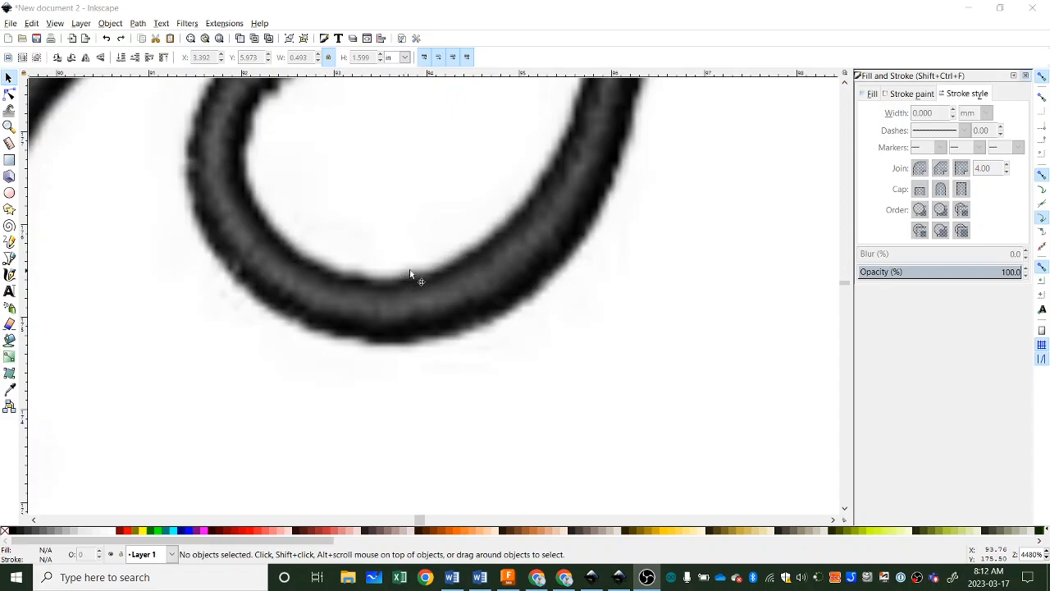
{"action": "scroll", "coordinate": [435, 288], "scroll_direction": "down", "scroll_amount": 8}
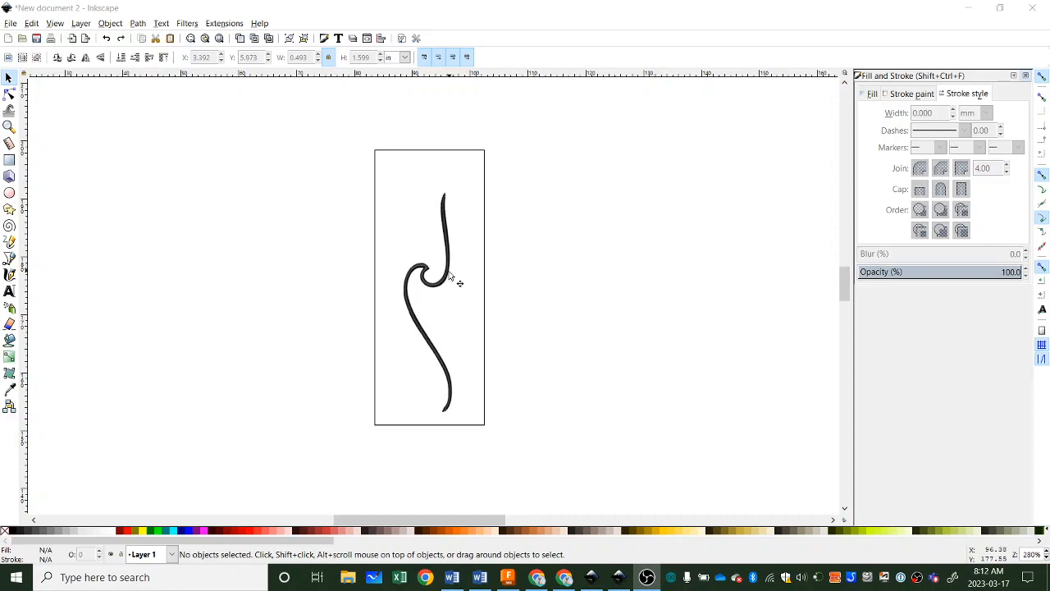
{"action": "scroll", "coordinate": [450, 285], "scroll_direction": "up", "scroll_amount": 9}
{"action": "scroll", "coordinate": [449, 286], "scroll_direction": "up", "scroll_amount": 2}
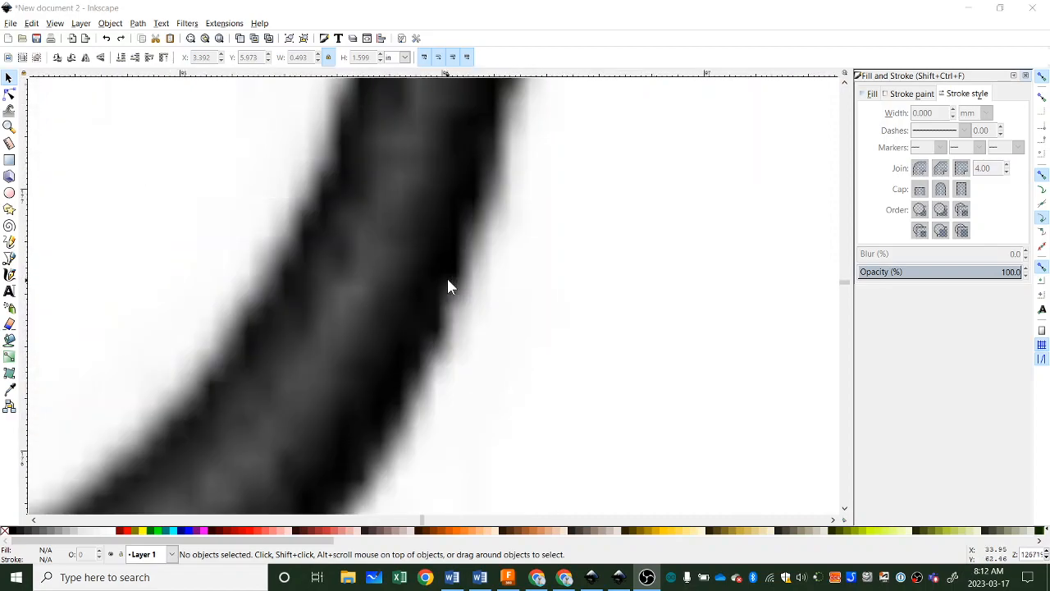
{"action": "scroll", "coordinate": [449, 287], "scroll_direction": "down", "scroll_amount": 12}
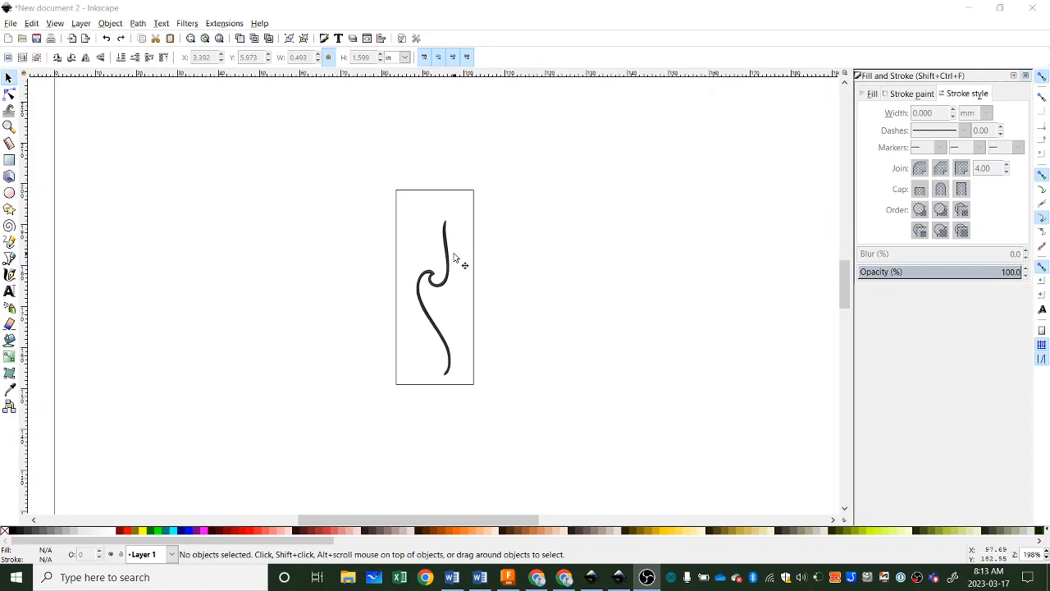
{"action": "scroll", "coordinate": [453, 258], "scroll_direction": "up", "scroll_amount": 1, "text": "ctrl"}
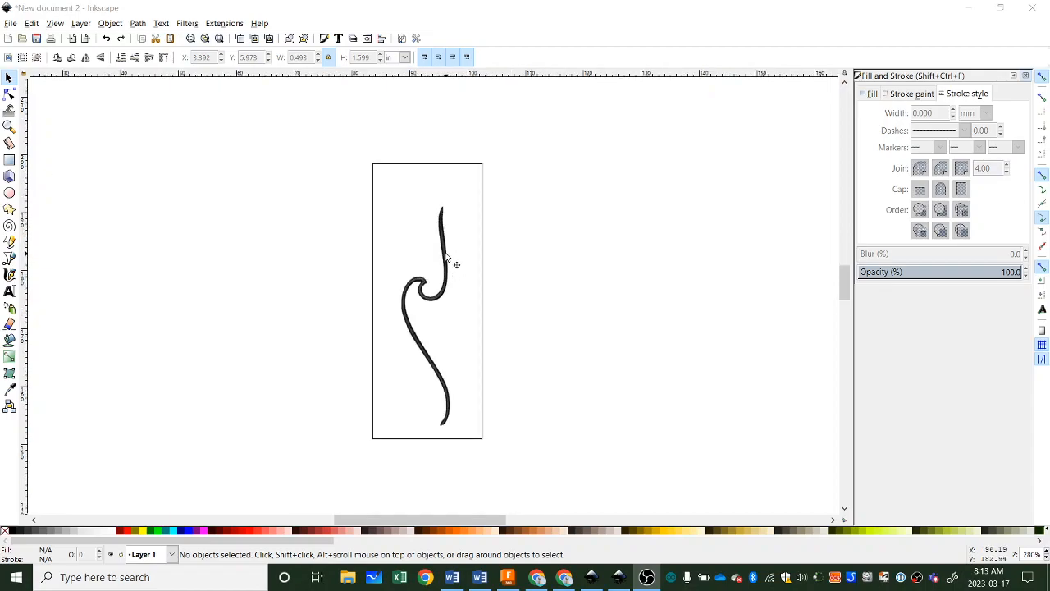
Open Trace Bitmap for the wave image and turn on its live preview
{"action": "left_click", "coordinate": [447, 261]}
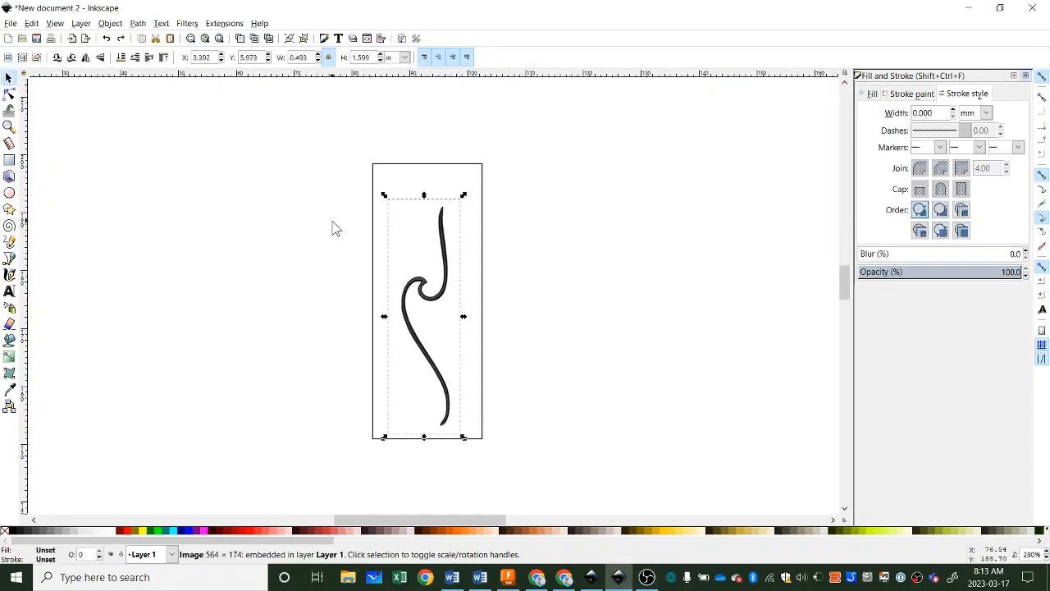
{"action": "left_click", "coordinate": [139, 26]}
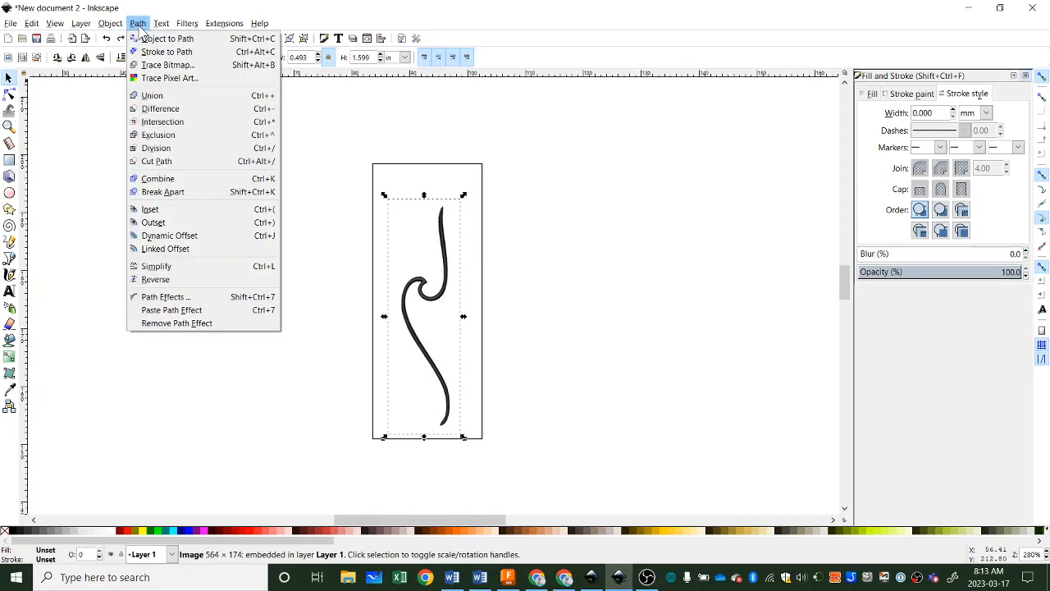
{"action": "left_click", "coordinate": [169, 66]}
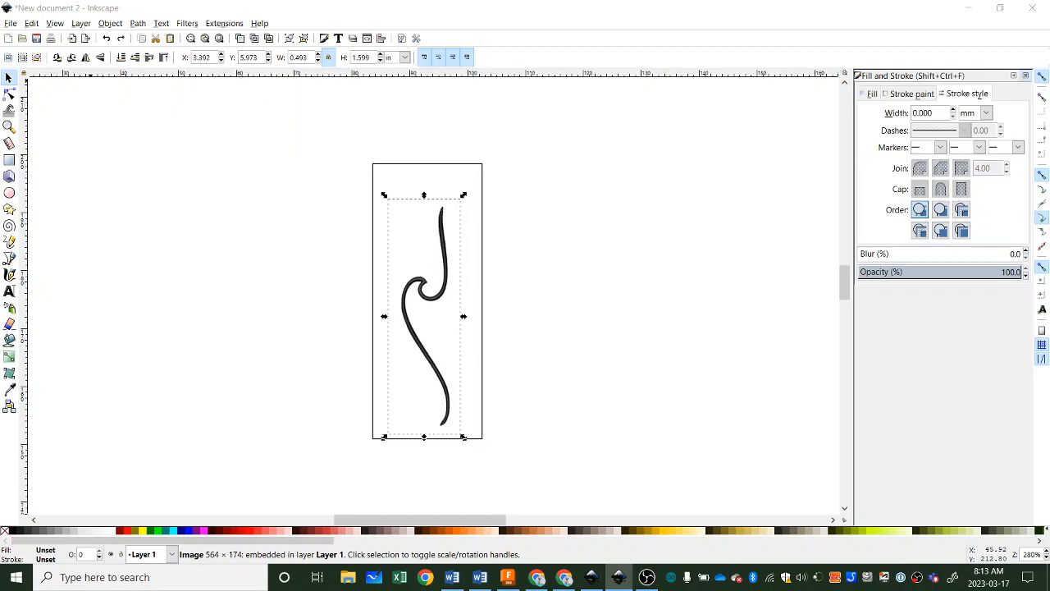
{"action": "left_click_drag", "start_coordinate": [481, 314], "coordinate": [735, 110]}
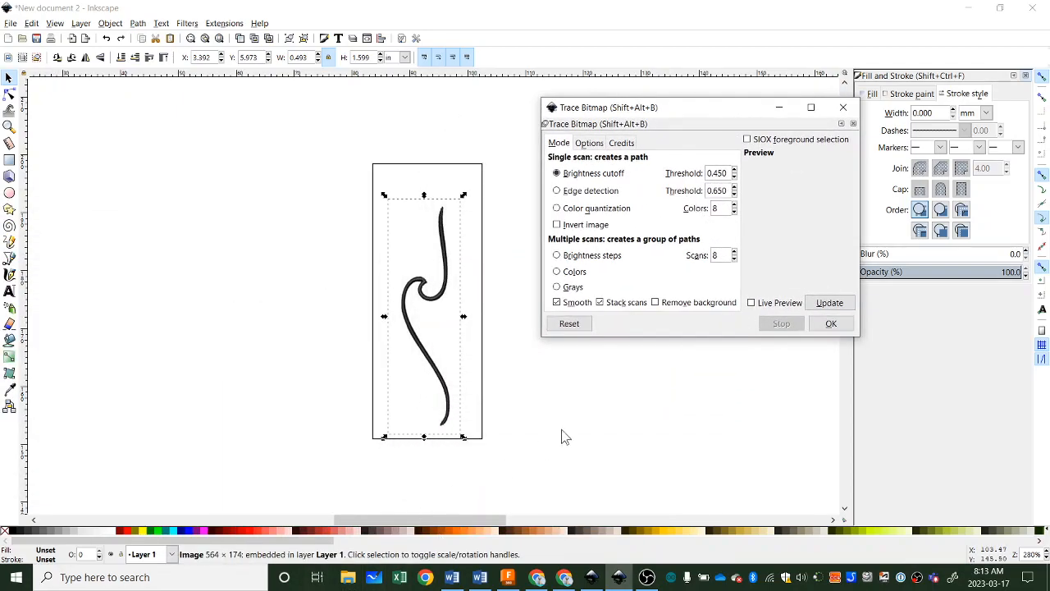
{"action": "left_click", "coordinate": [751, 304]}
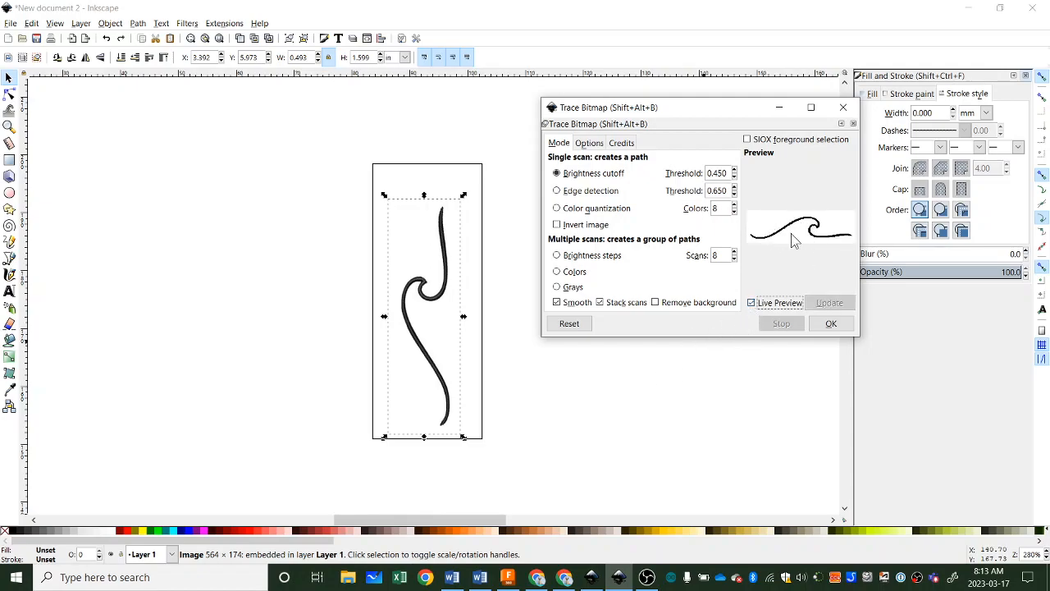
Reselect the wave image and trace it into a path using brightness cutoff with a threshold of 0.450
{"action": "left_click", "coordinate": [312, 279]}
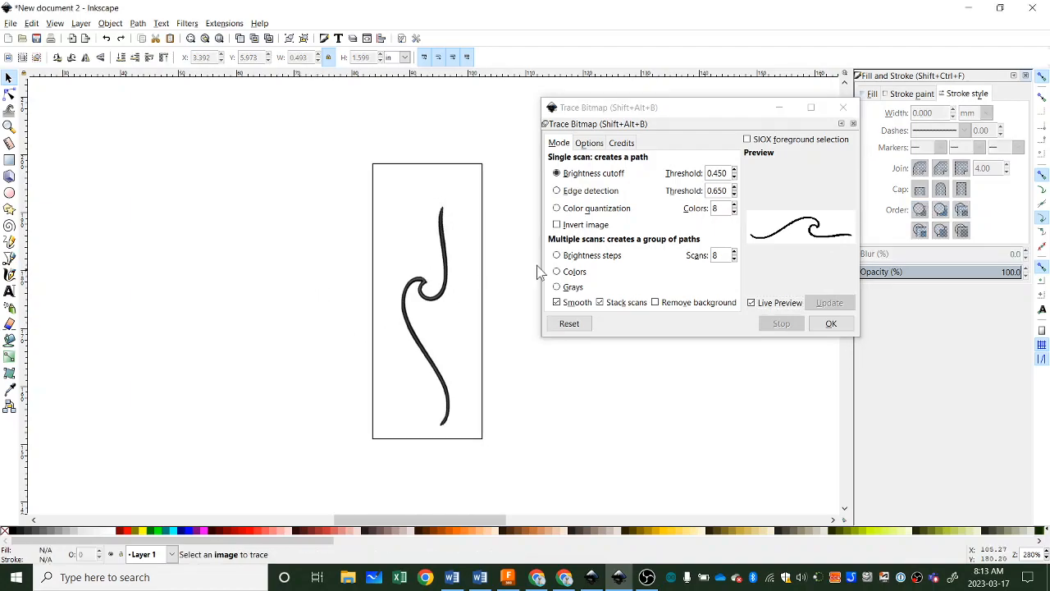
{"action": "left_click", "coordinate": [752, 304]}
{"action": "left_click", "coordinate": [752, 304]}
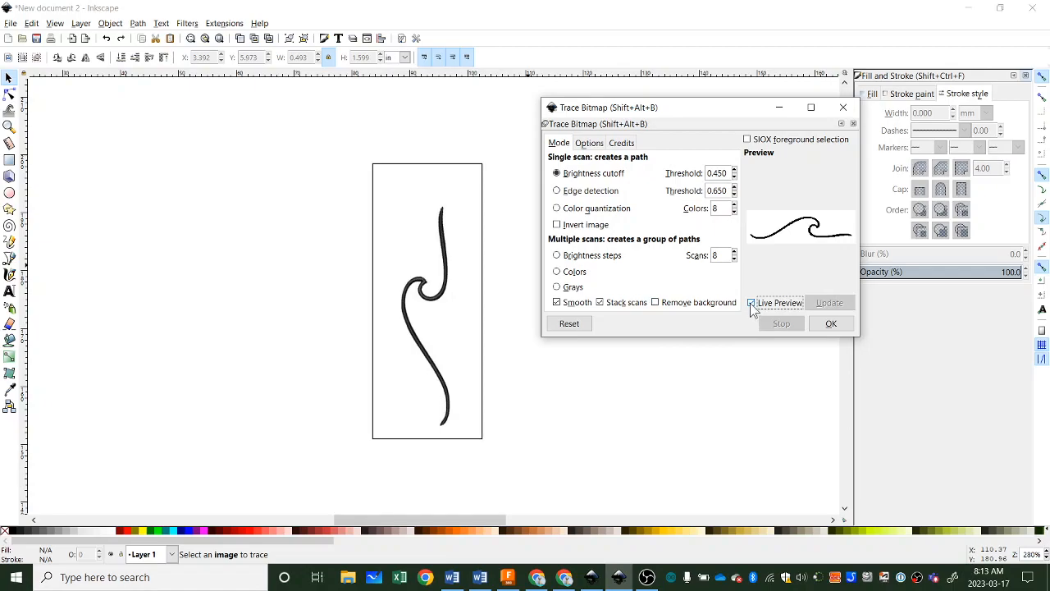
{"action": "left_click", "coordinate": [444, 297]}
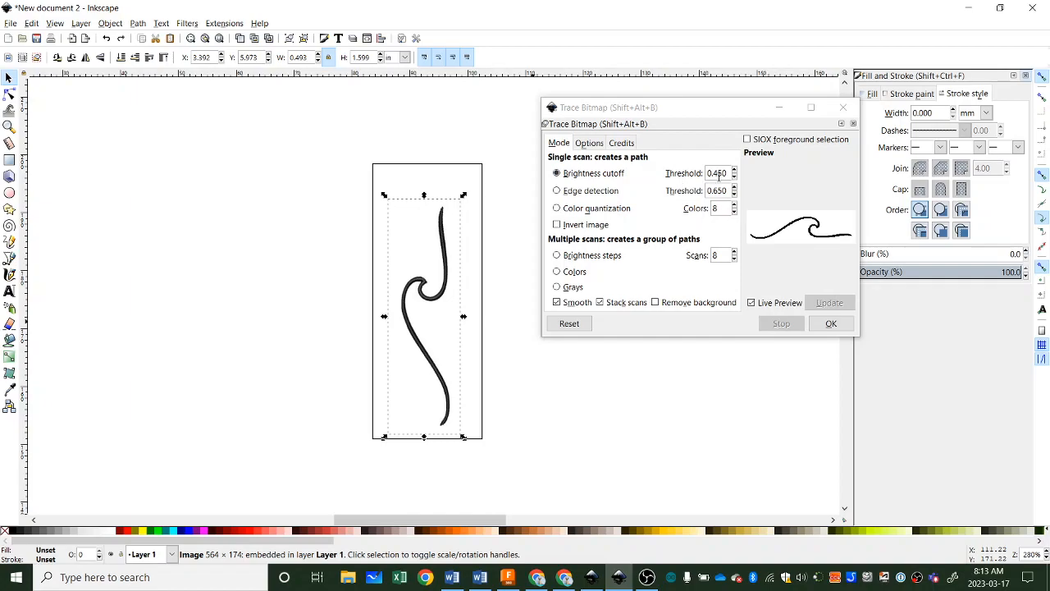
{"action": "left_click", "coordinate": [831, 325]}
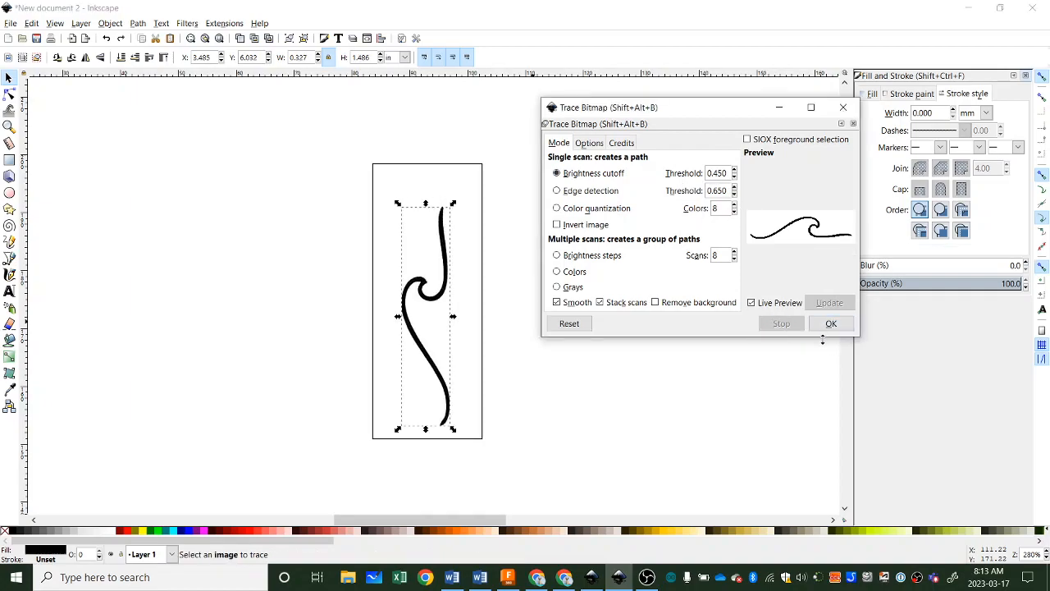
Move the traced path off the original image to sit just left of it, at about X 3.12 in, Y 6.01 in
{"action": "scroll", "coordinate": [444, 331], "scroll_direction": "up", "scroll_amount": 1}
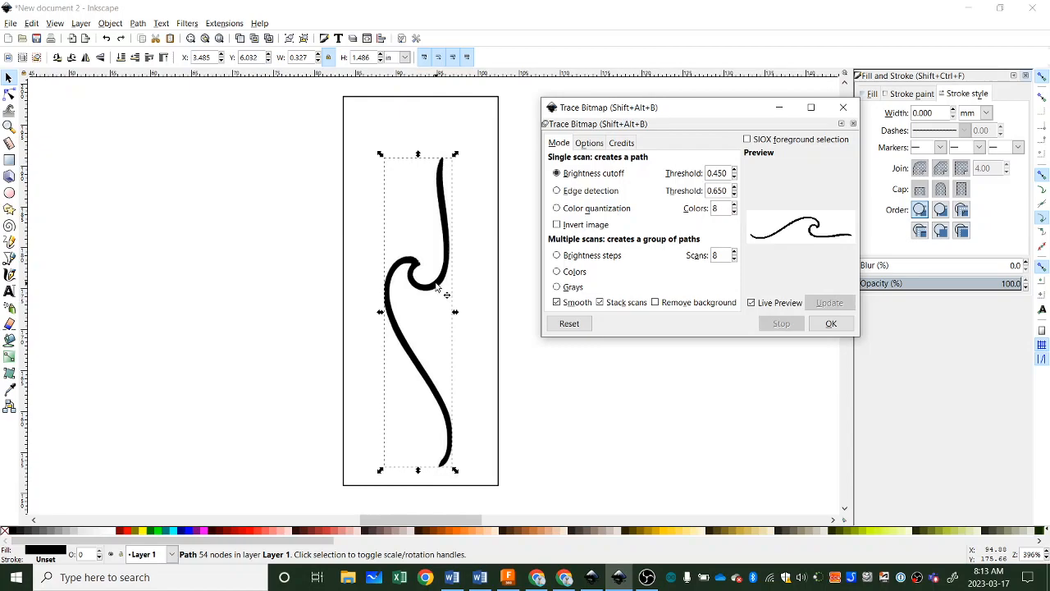
{"action": "left_click_drag", "start_coordinate": [437, 287], "coordinate": [321, 287]}
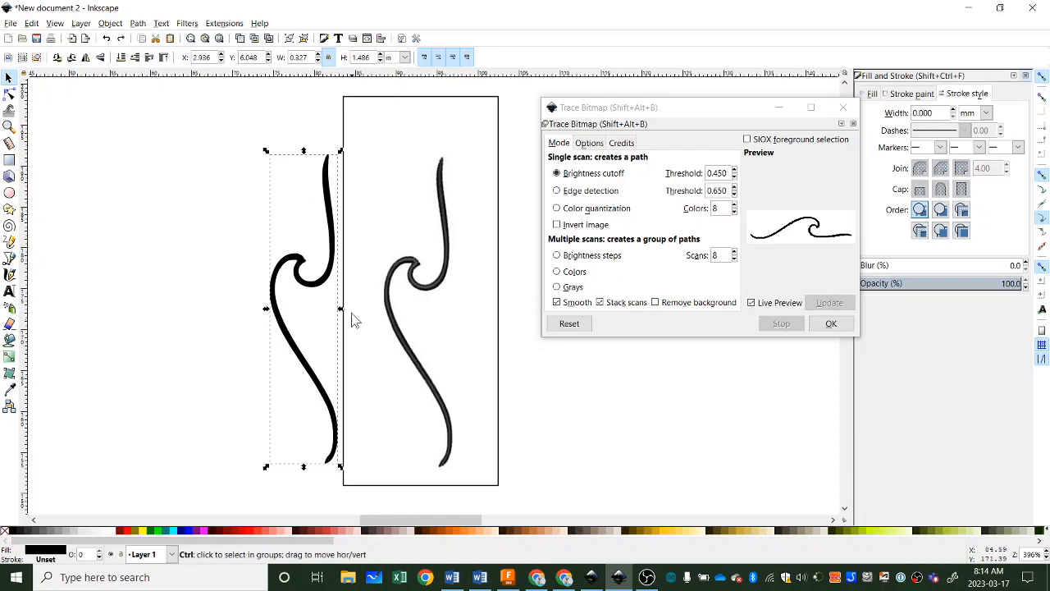
{"action": "left_click_drag", "start_coordinate": [327, 275], "coordinate": [364, 283]}
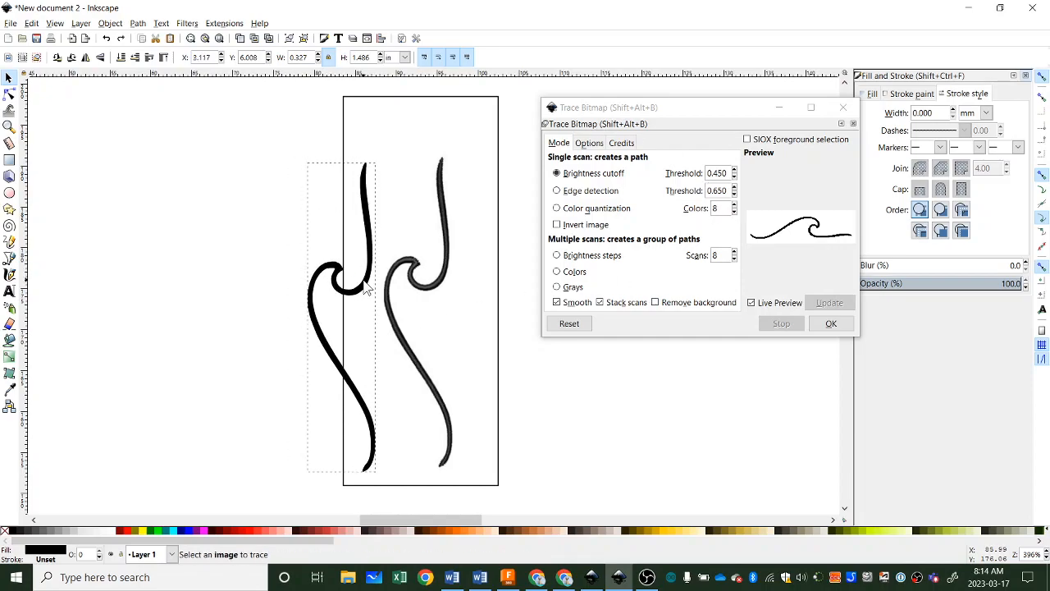
Compare the edges and curl tips of the traced wave path with those of the original image up close
{"action": "scroll", "coordinate": [389, 281], "scroll_direction": "up", "scroll_amount": 5, "text": "ctrl"}
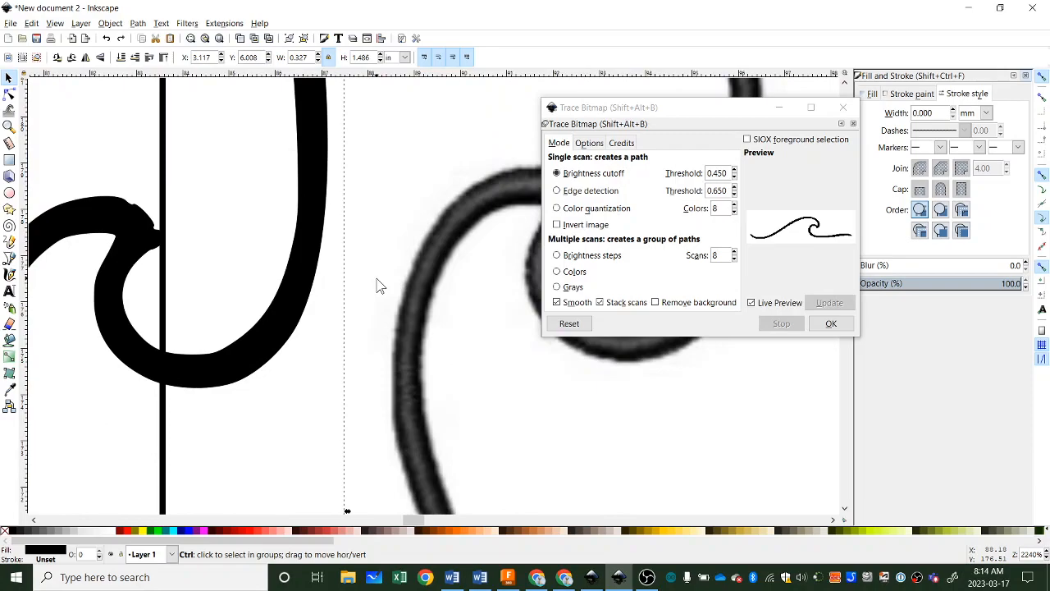
{"action": "scroll", "coordinate": [377, 285], "scroll_direction": "up", "scroll_amount": 1, "text": "ctrl"}
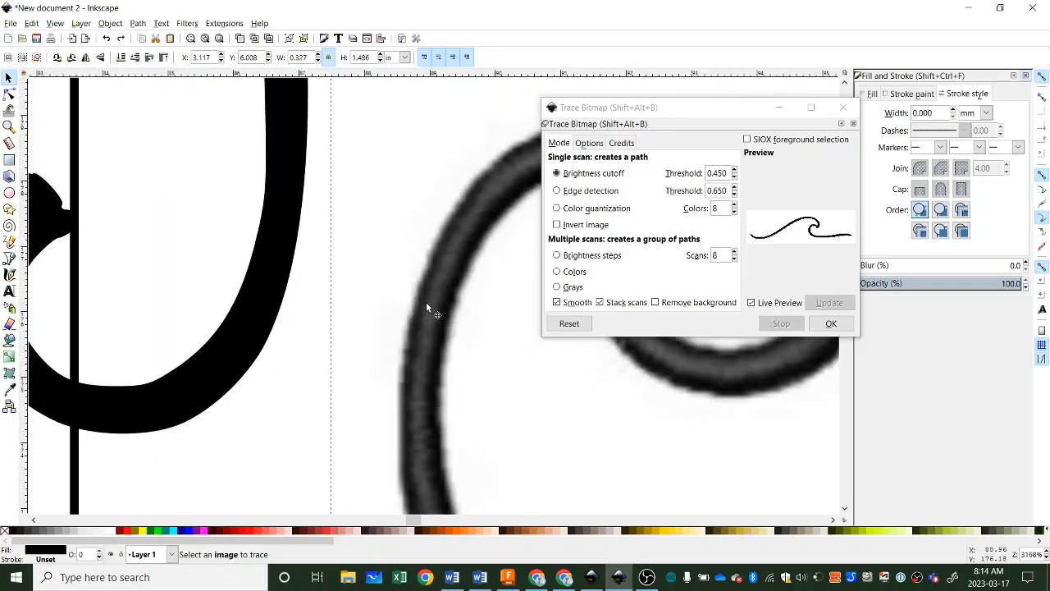
{"action": "left_click", "coordinate": [271, 282]}
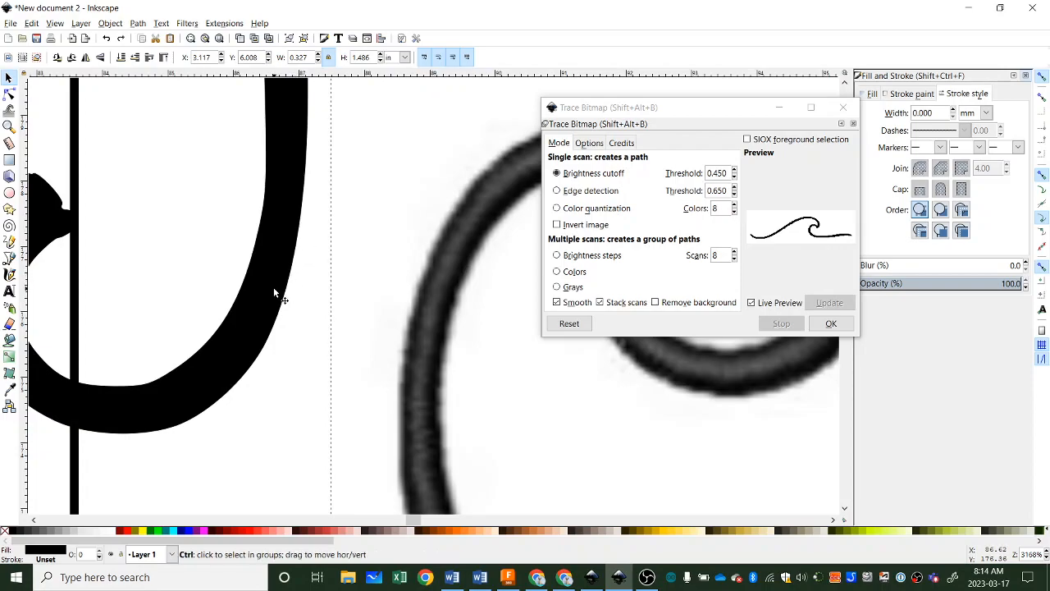
{"action": "scroll", "coordinate": [277, 295], "scroll_direction": "up", "scroll_amount": 6, "text": "ctrl"}
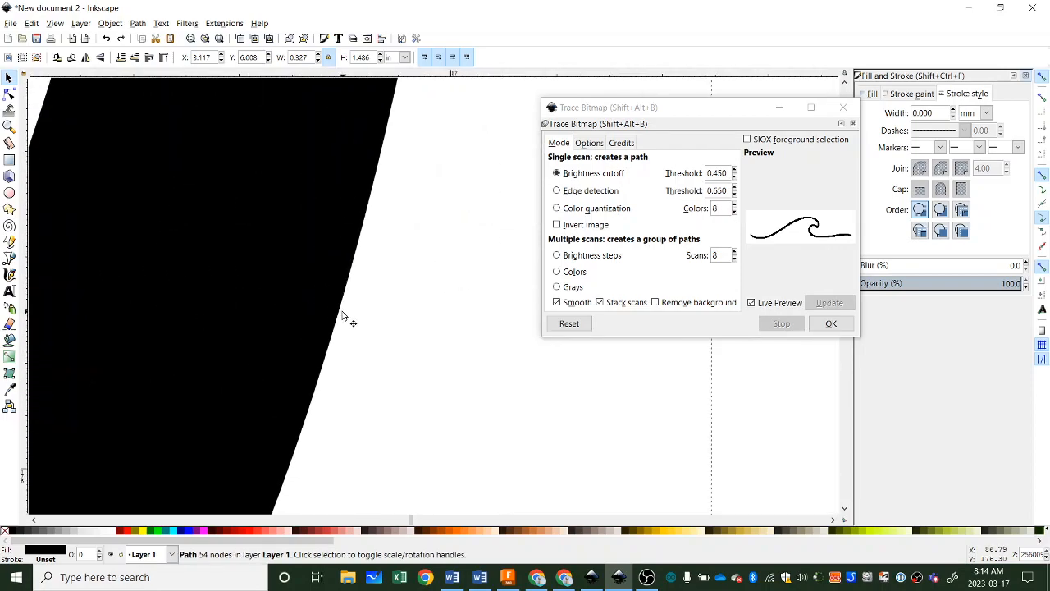
{"action": "scroll", "coordinate": [345, 320], "scroll_direction": "down", "scroll_amount": 11, "text": "ctrl"}
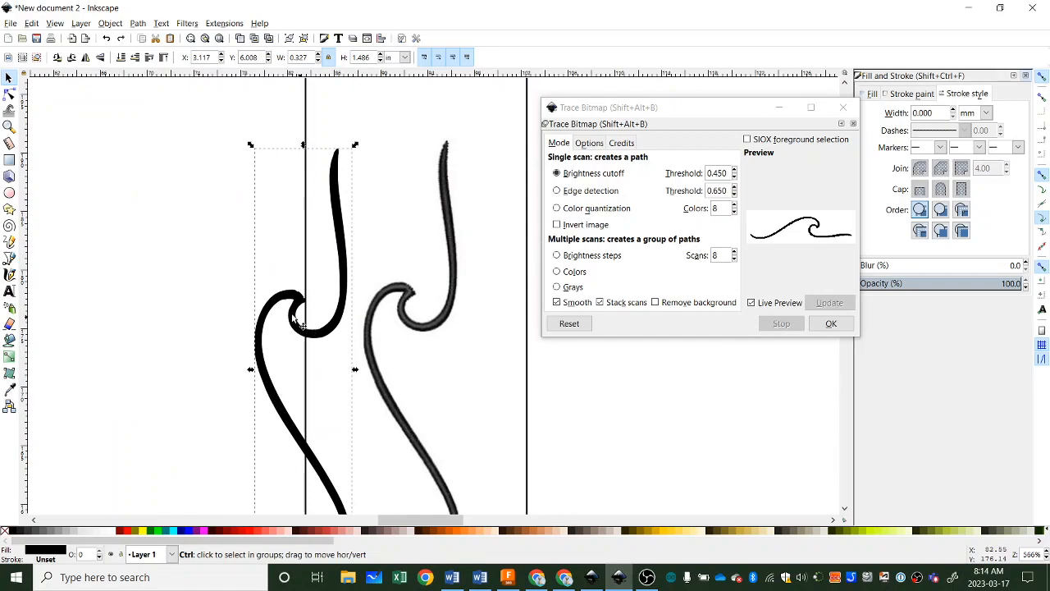
{"action": "scroll", "coordinate": [344, 320], "scroll_direction": "up", "scroll_amount": 5, "text": "ctrl"}
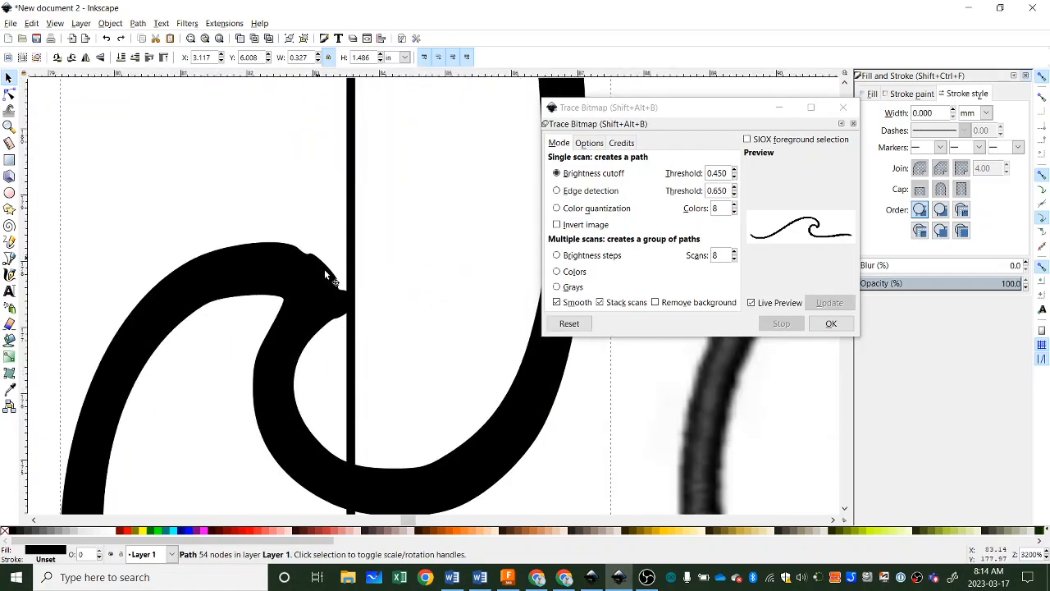
{"action": "scroll", "coordinate": [368, 322], "scroll_direction": "down", "scroll_amount": 7, "text": "ctrl"}
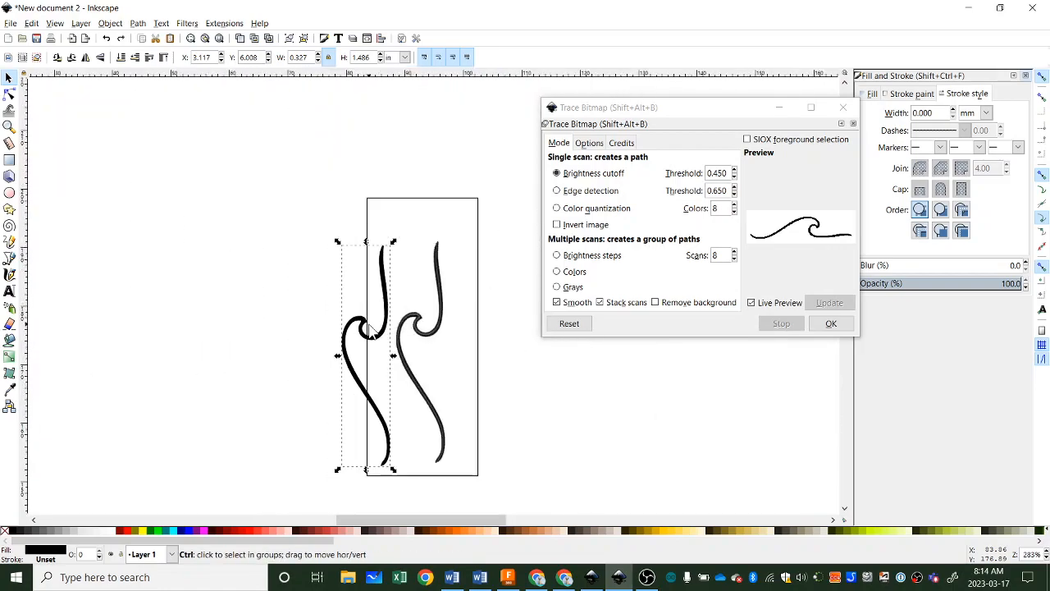
{"action": "scroll", "coordinate": [429, 316], "scroll_direction": "up", "scroll_amount": 7, "text": "ctrl"}
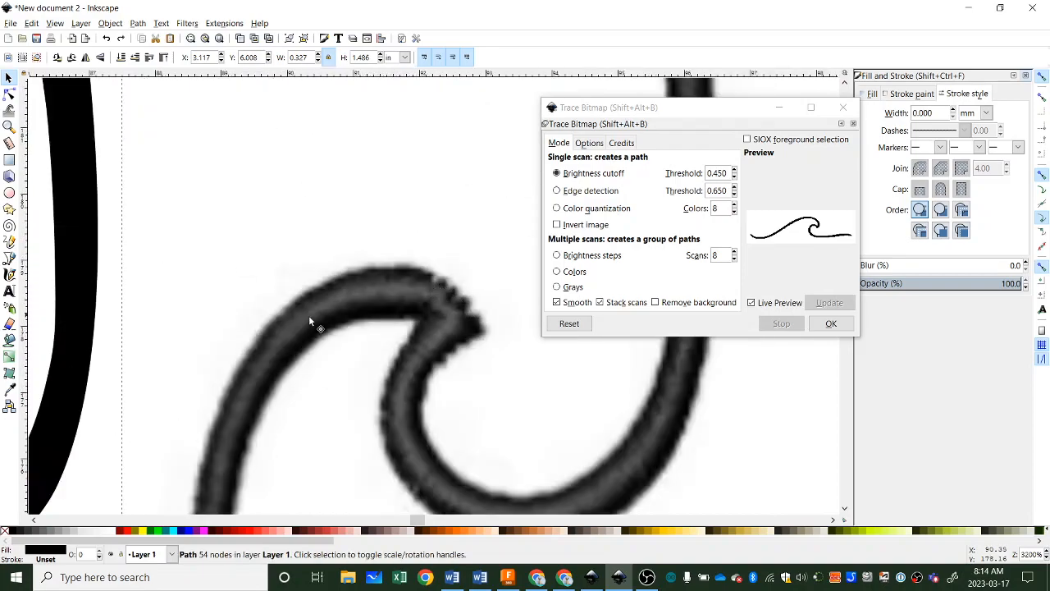
{"action": "scroll", "coordinate": [441, 308], "scroll_direction": "down", "scroll_amount": 5, "text": "ctrl"}
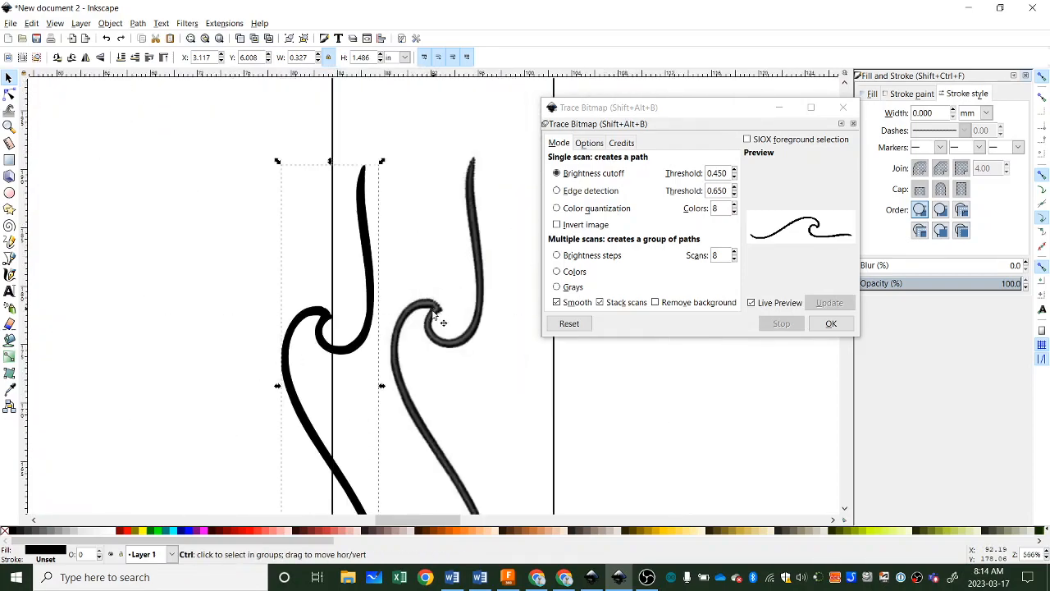
{"action": "left_click_drag", "start_coordinate": [382, 350], "coordinate": [344, 311]}
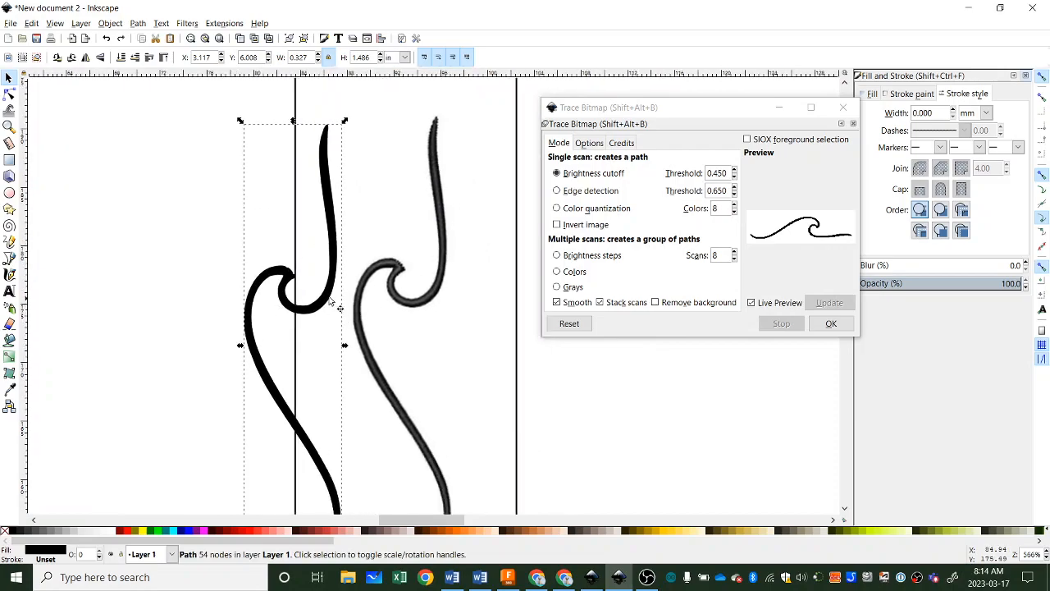
Close Trace Bitmap and move the original wave image off the page's left side, to about X -2.08 in, Y 6.01 in
{"action": "left_click", "coordinate": [829, 323]}
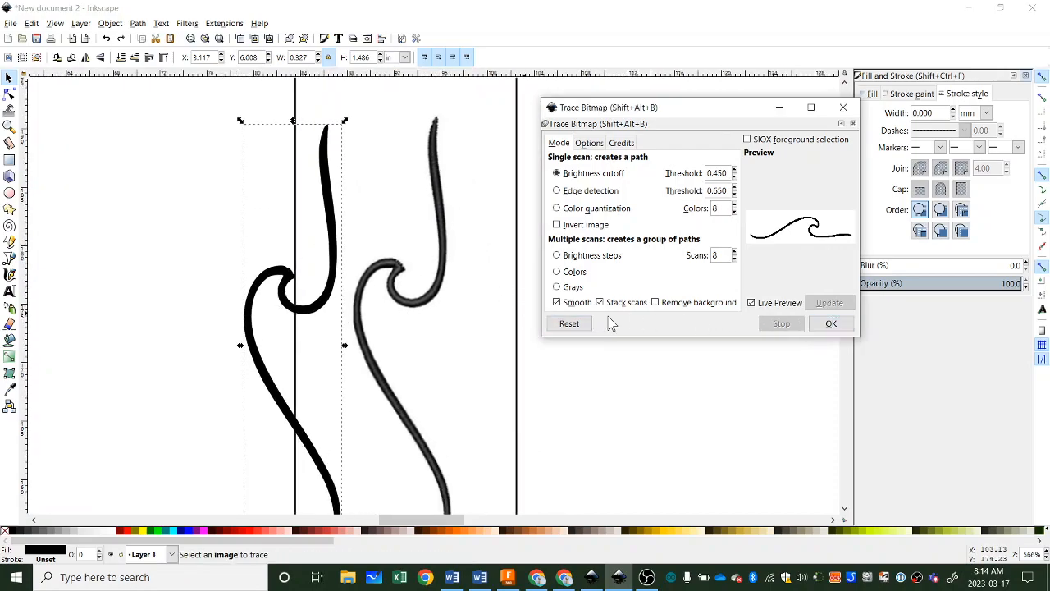
{"action": "left_click", "coordinate": [841, 124]}
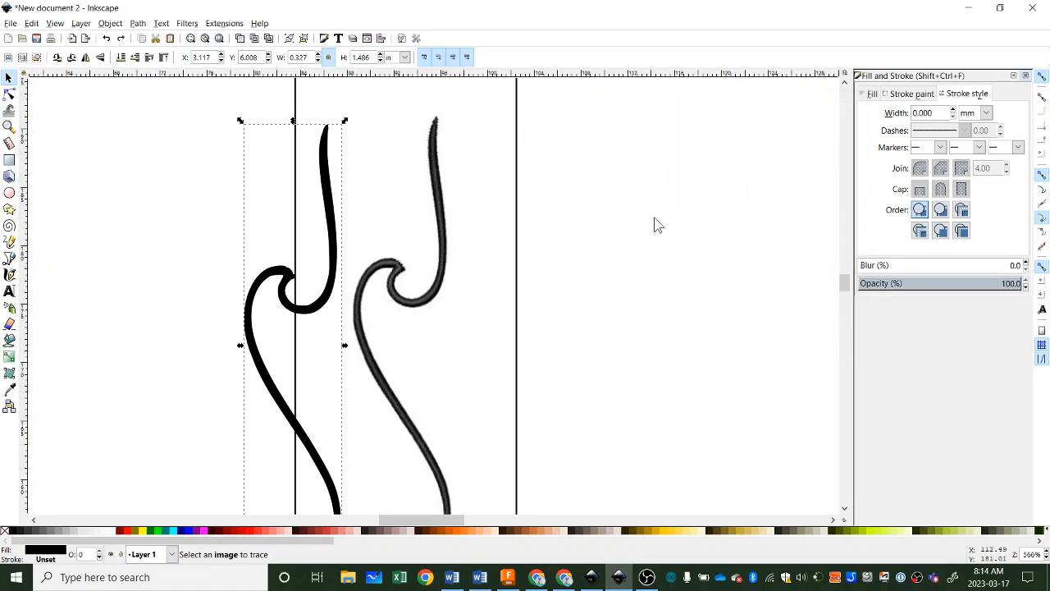
{"action": "scroll", "coordinate": [554, 301], "scroll_direction": "down", "scroll_amount": 2, "text": "ctrl"}
{"action": "scroll", "coordinate": [553, 301], "scroll_direction": "down", "scroll_amount": 1, "text": "ctrl"}
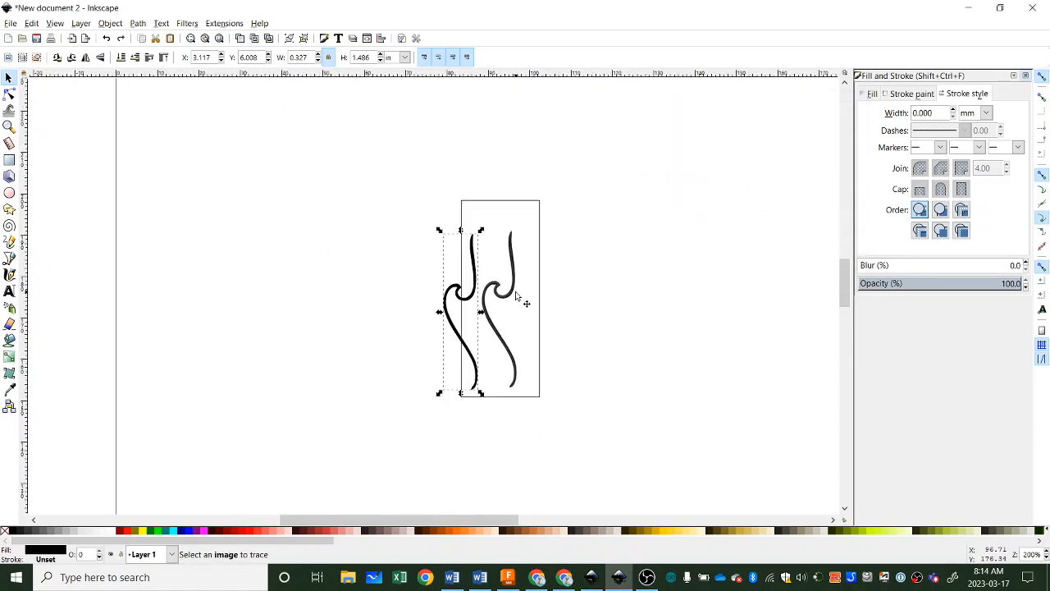
{"action": "scroll", "coordinate": [512, 293], "scroll_direction": "down", "scroll_amount": 2, "text": "ctrl"}
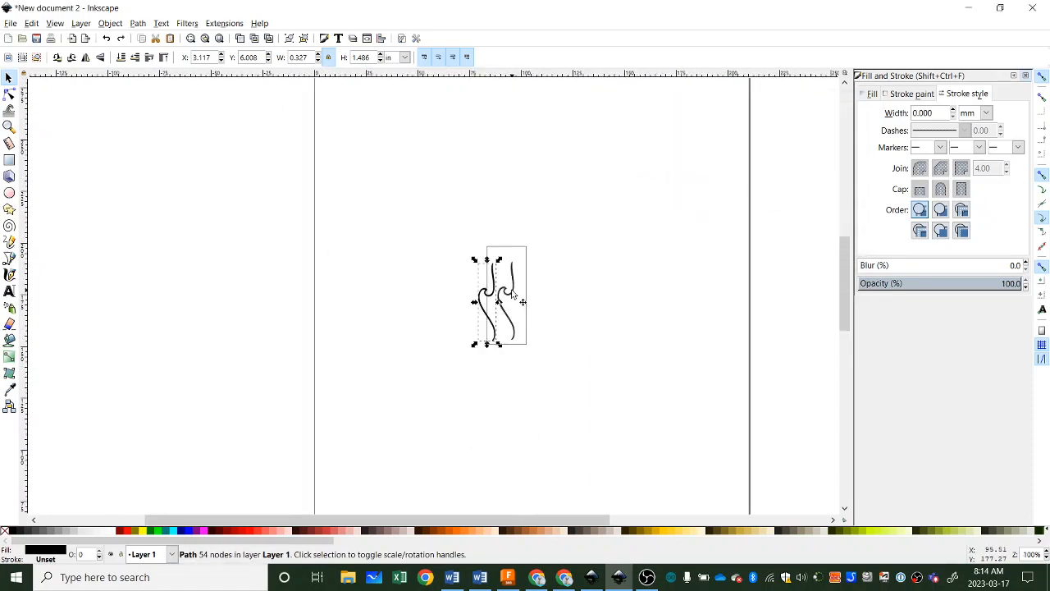
{"action": "left_click", "coordinate": [512, 294]}
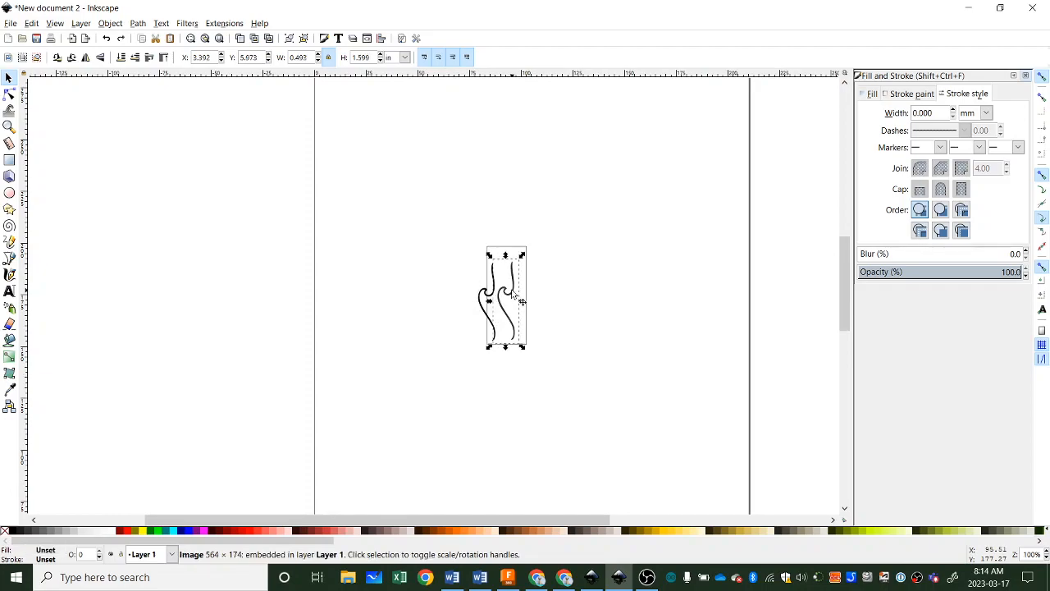
{"action": "left_click_drag", "start_coordinate": [512, 293], "coordinate": [224, 292]}
Move the traced wave path inside the rectangle, to about X 3.46 in, Y 6.09 in
{"action": "scroll", "coordinate": [366, 307], "scroll_direction": "down", "scroll_amount": 2, "text": "ctrl"}
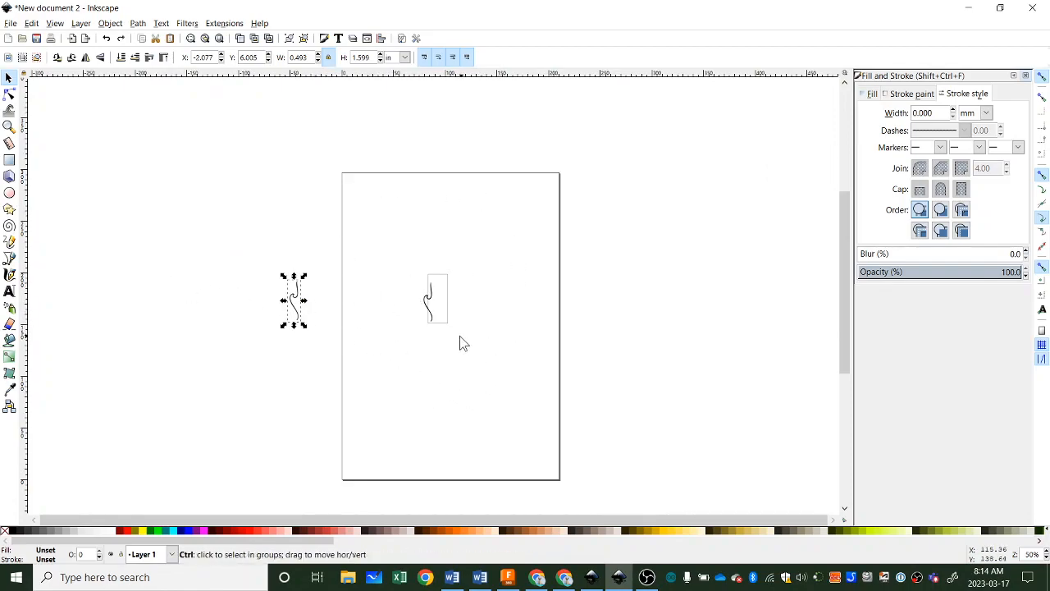
{"action": "scroll", "coordinate": [461, 343], "scroll_direction": "up", "scroll_amount": 6, "text": "ctrl"}
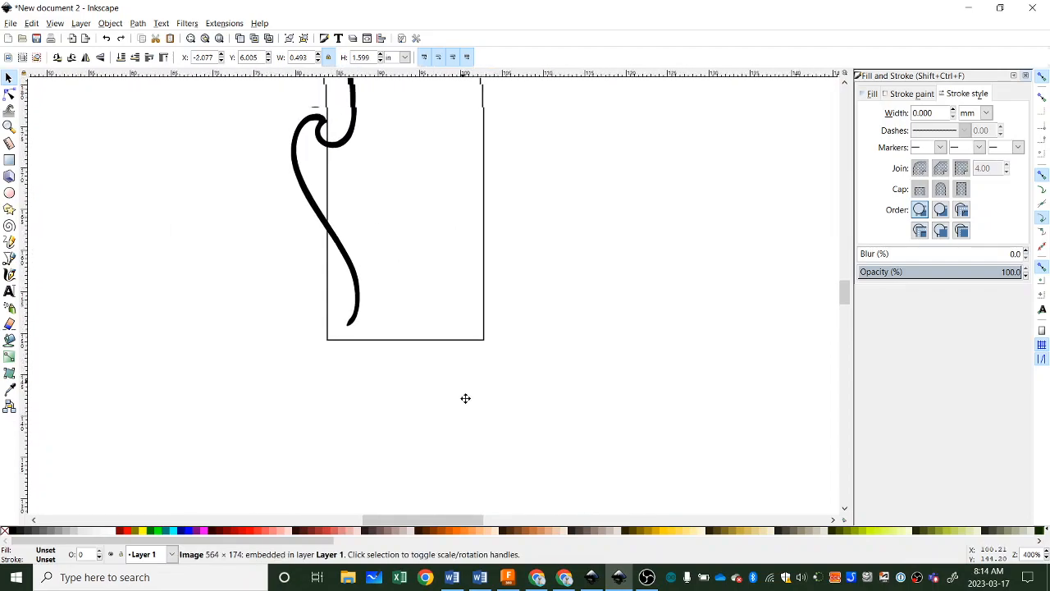
{"action": "scroll", "coordinate": [463, 393], "scroll_direction": "down", "scroll_amount": 2, "text": "ctrl"}
{"action": "mouse_move", "coordinate": [418, 292]}
{"action": "left_mouse_down"}
{"action": "mouse_move", "coordinate": [430, 277]}
{"action": "mouse_move", "coordinate": [468, 295]}
{"action": "left_mouse_up"}
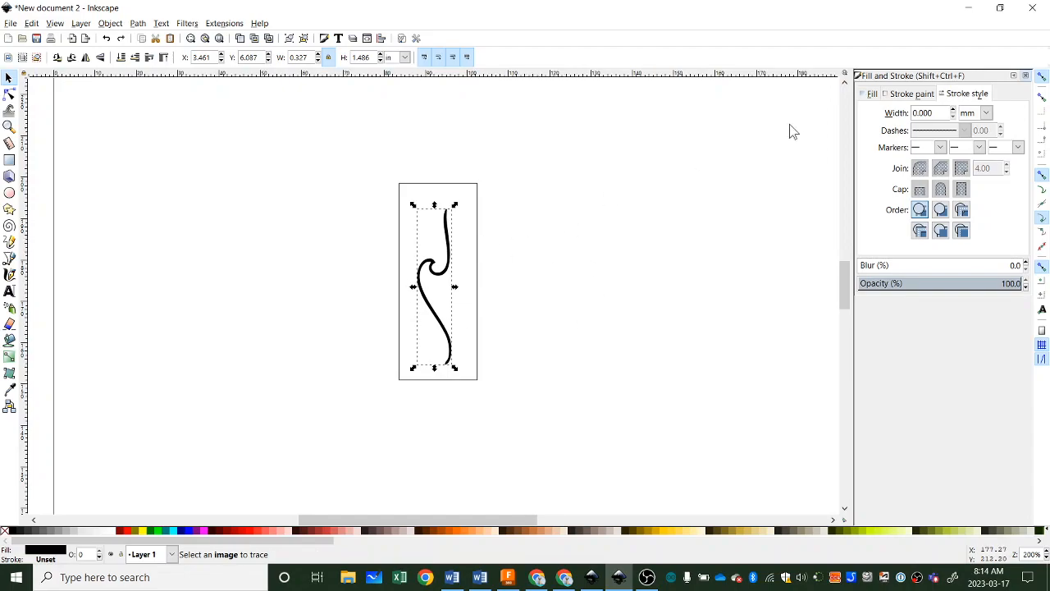
Remove the wave path's fill and give it a flat black stroke, leaving only its outline
{"action": "left_click", "coordinate": [115, 24]}
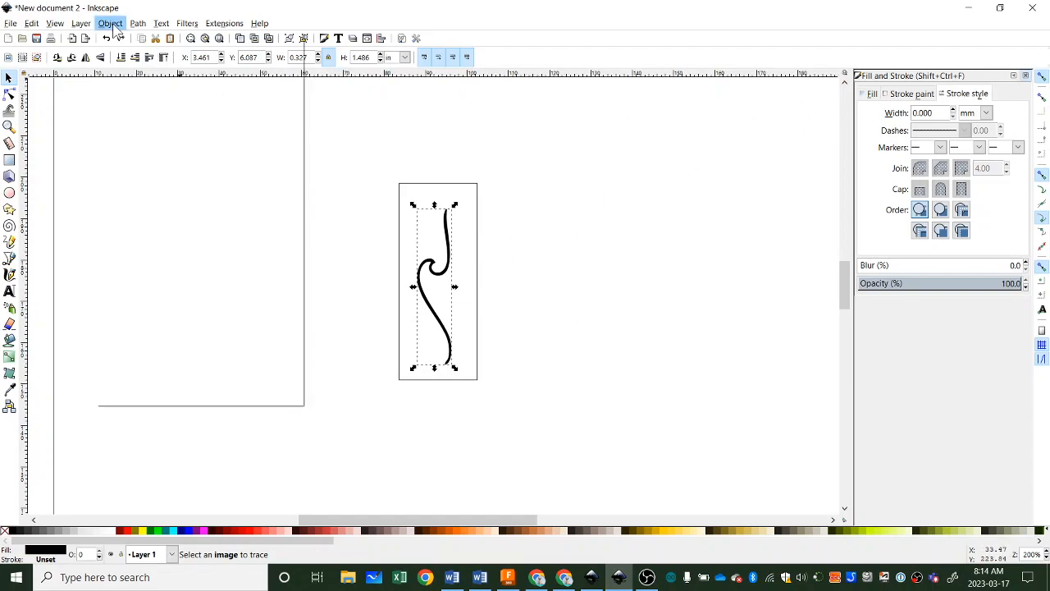
{"action": "left_click", "coordinate": [483, 220]}
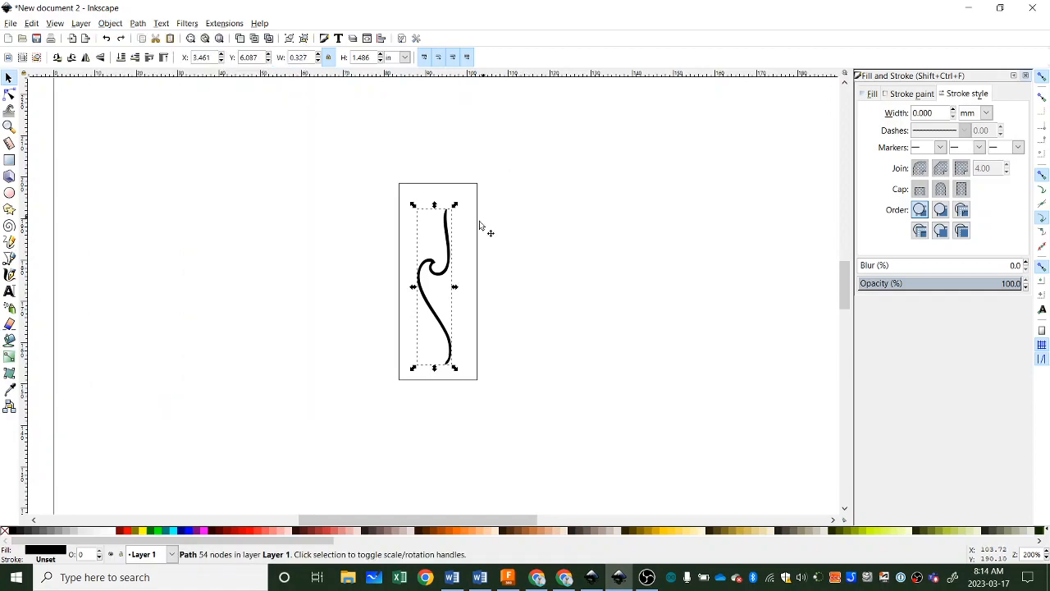
{"action": "scroll", "coordinate": [483, 273], "scroll_direction": "up", "scroll_amount": 2, "text": "ctrl"}
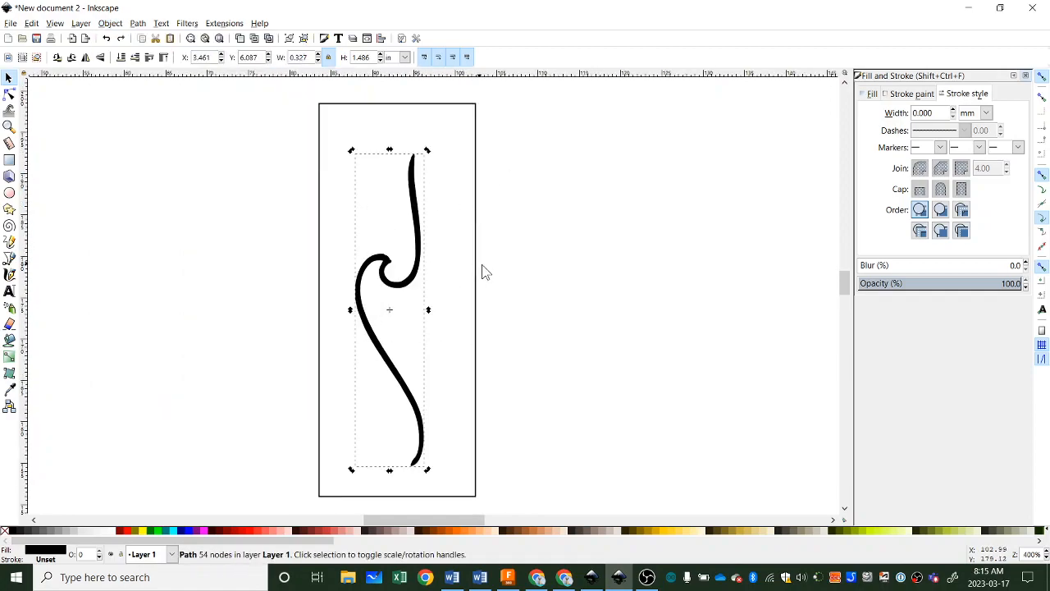
{"action": "left_click", "coordinate": [871, 95]}
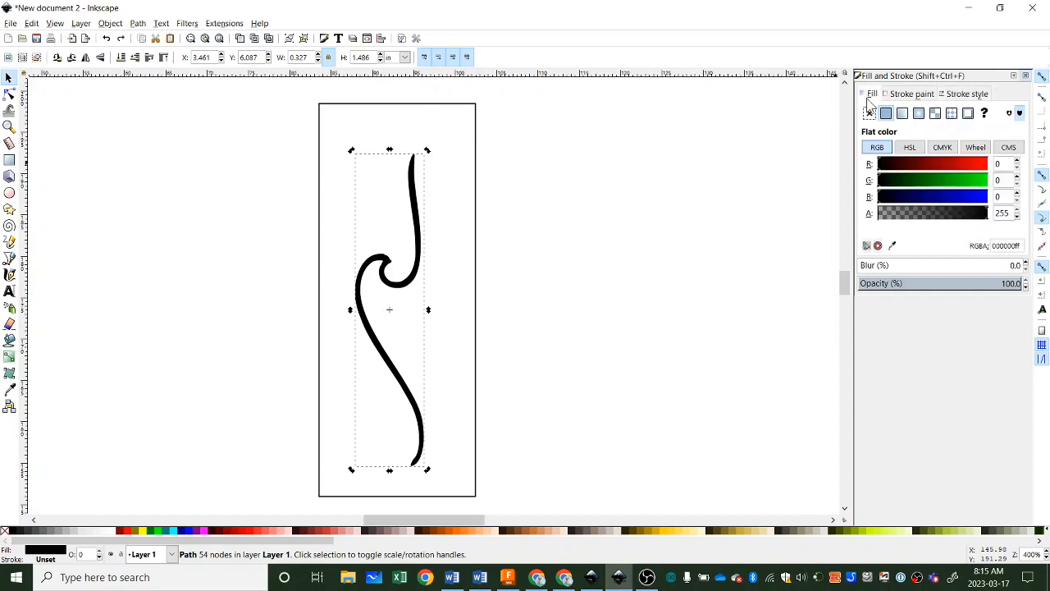
{"action": "left_click", "coordinate": [870, 112]}
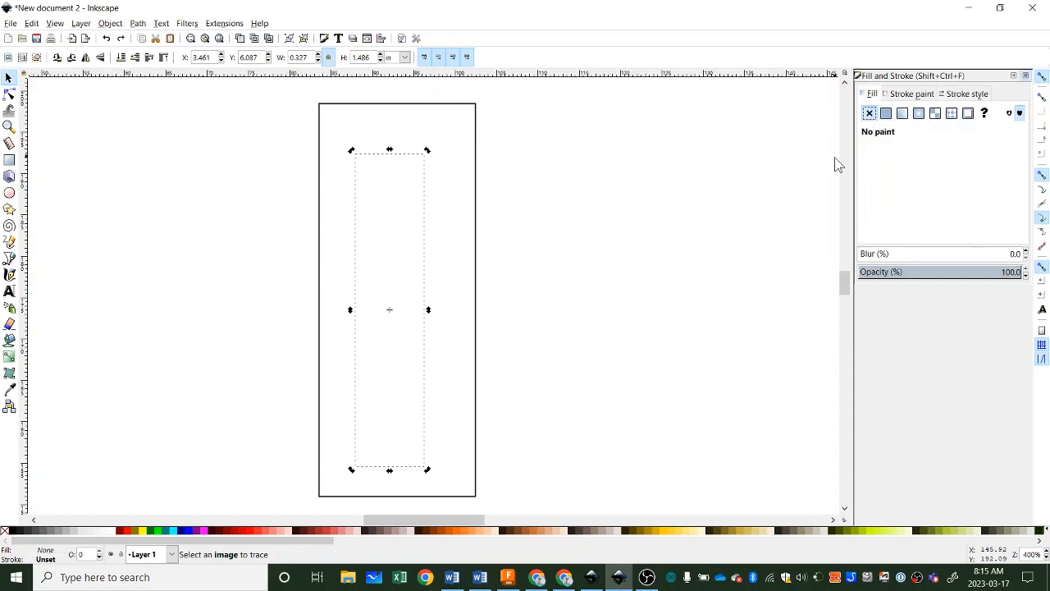
{"action": "left_click", "coordinate": [906, 94]}
{"action": "left_click", "coordinate": [886, 113]}
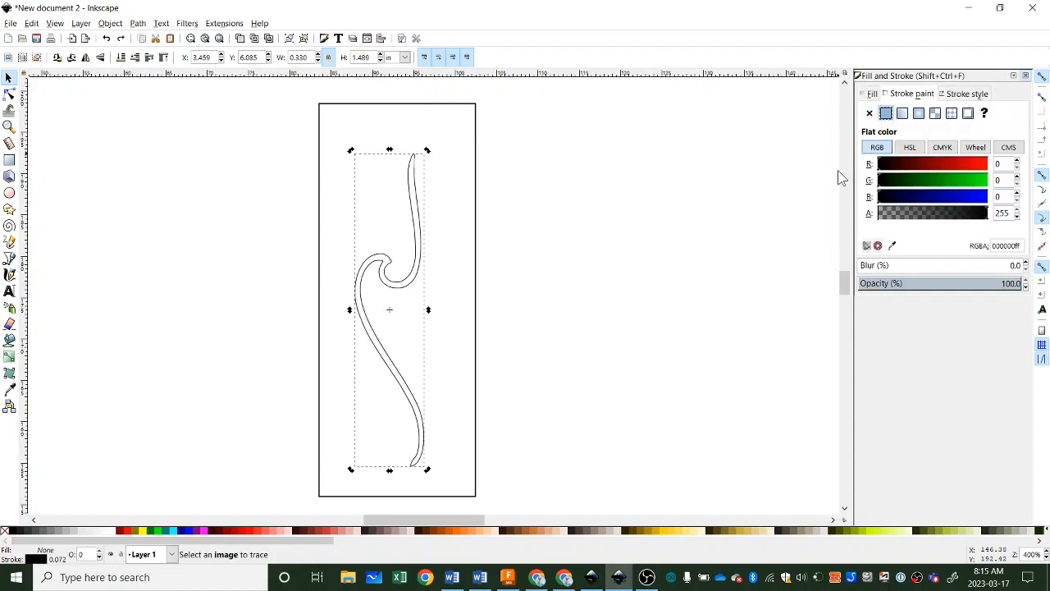
{"action": "left_click", "coordinate": [473, 286]}
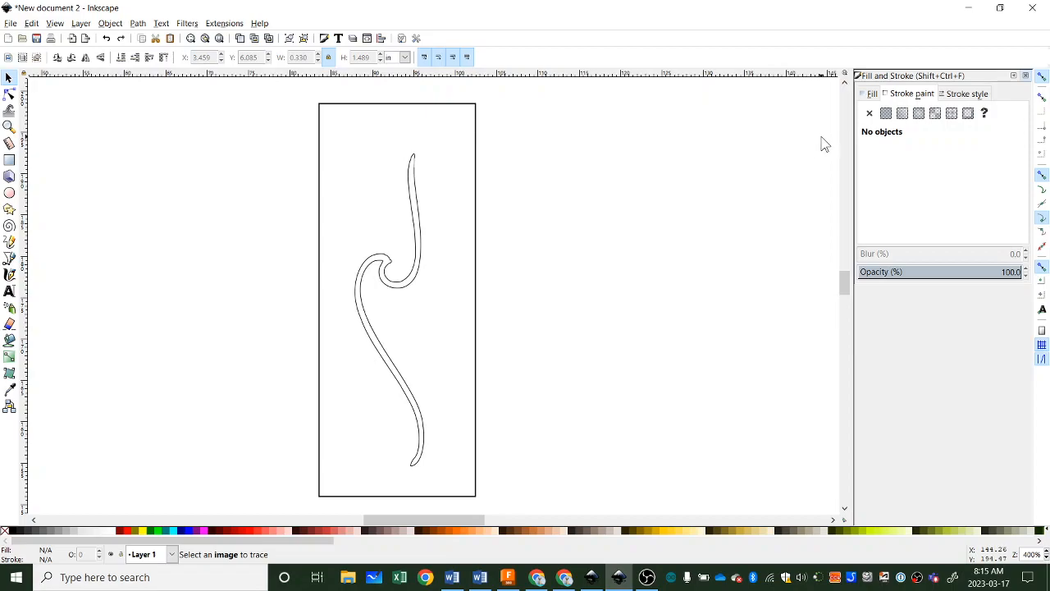
Open the wave outline for editing with the Node tool and examine the nodes around its curl and upper stem
{"action": "left_click", "coordinate": [9, 95]}
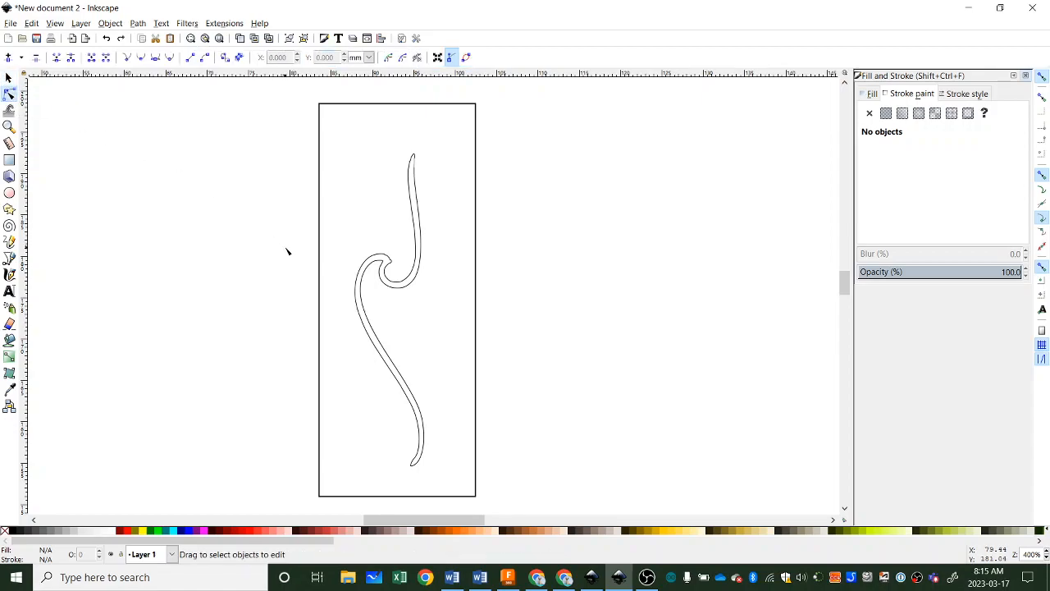
{"action": "left_click", "coordinate": [393, 290]}
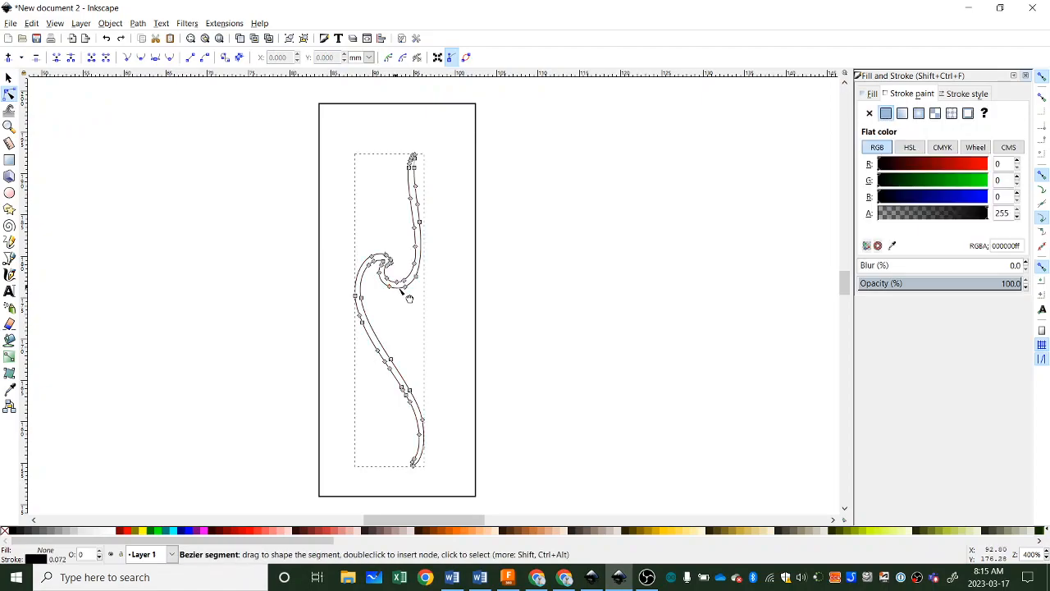
{"action": "scroll", "coordinate": [429, 289], "scroll_direction": "up", "scroll_amount": 2}
{"action": "scroll", "coordinate": [430, 290], "scroll_direction": "up", "scroll_amount": 1}
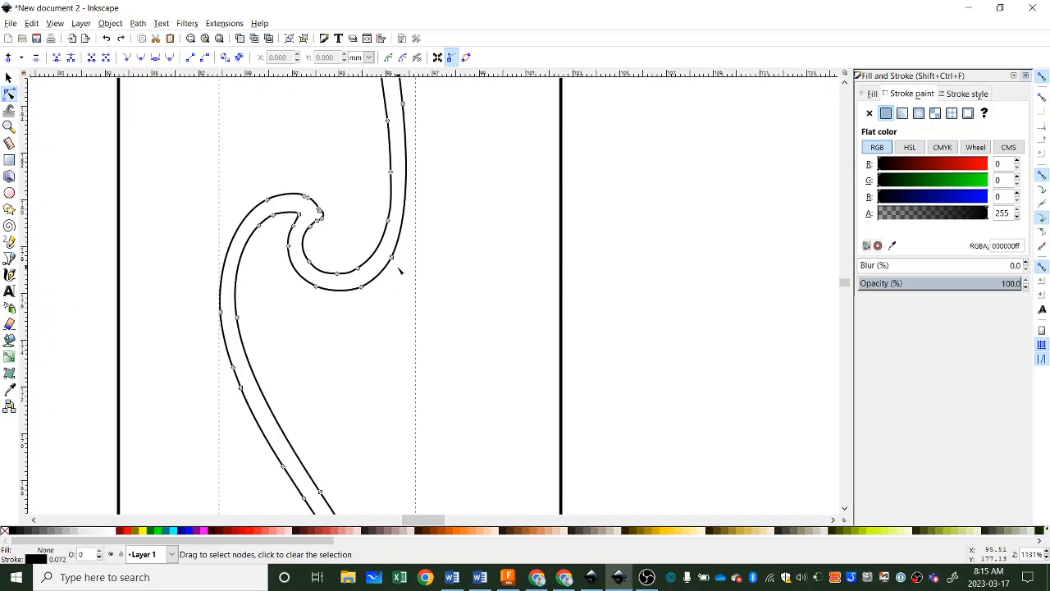
{"action": "scroll", "coordinate": [399, 271], "scroll_direction": "down", "scroll_amount": 2}
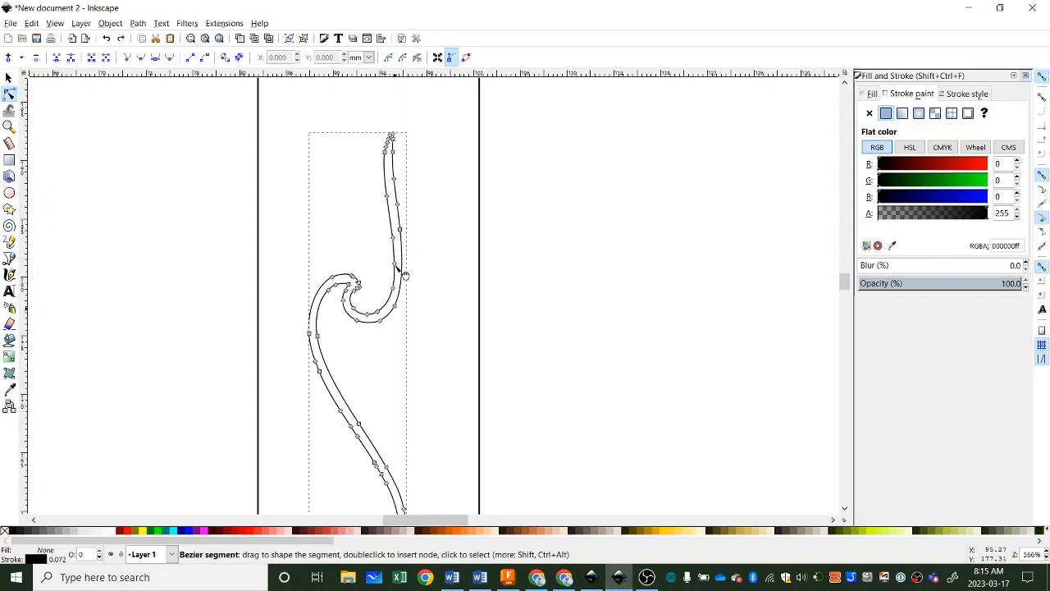
{"action": "scroll", "coordinate": [409, 304], "scroll_direction": "up", "scroll_amount": 2}
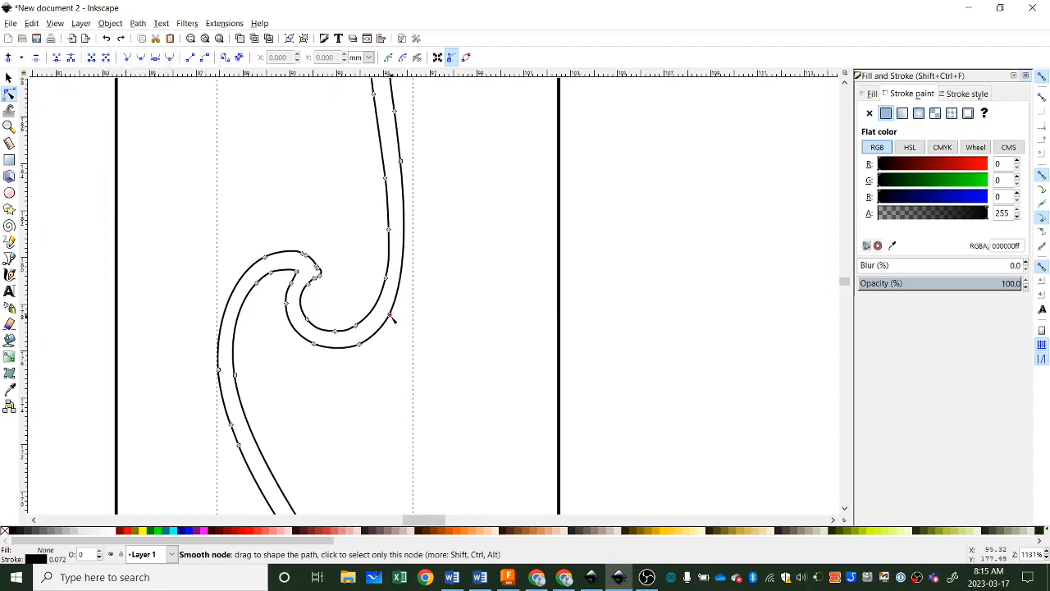
Try pulling the smooth node on the curl's outer edge outward to about X 97.0 mm, Y 177.0 mm and adjusting its handle, and undo both edits
{"action": "left_click_drag", "start_coordinate": [397, 316], "coordinate": [437, 331]}
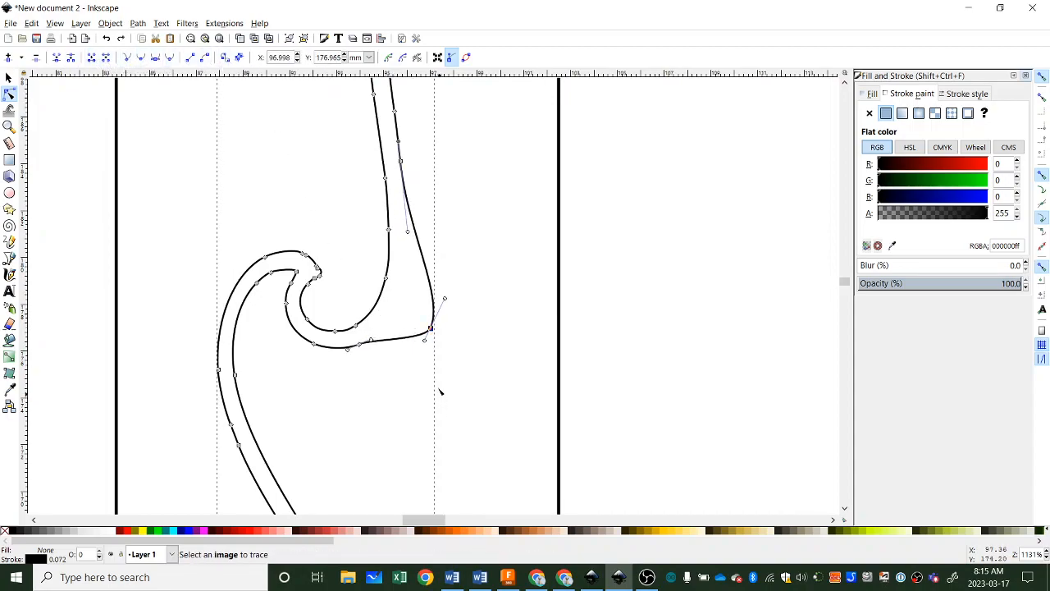
{"action": "mouse_move", "coordinate": [445, 300]}
{"action": "left_mouse_down"}
{"action": "mouse_move", "coordinate": [450, 336]}
{"action": "mouse_move", "coordinate": [455, 325]}
{"action": "mouse_move", "coordinate": [433, 322]}
{"action": "left_mouse_up"}
{"action": "key", "text": "ctrl+z"}
{"action": "key", "text": "ctrl+z"}
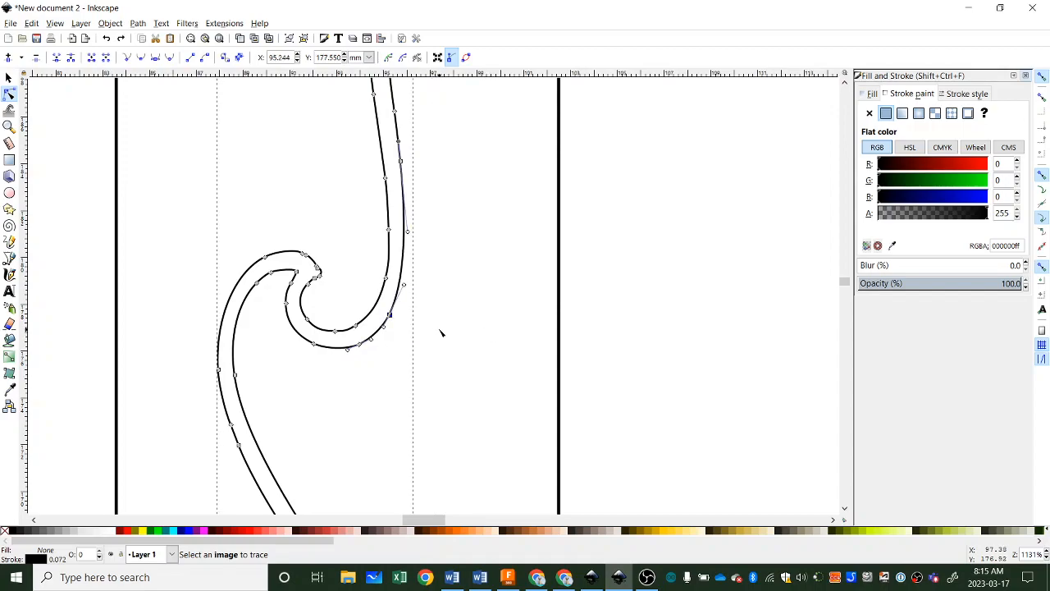
Clear the node selection and select the wave outline again for node editing at its upper stem
{"action": "scroll", "coordinate": [441, 332], "scroll_direction": "down", "scroll_amount": 4}
{"action": "left_click", "coordinate": [514, 327]}
{"action": "scroll", "coordinate": [514, 326], "scroll_direction": "down", "scroll_amount": 2}
{"action": "left_click", "coordinate": [520, 339]}
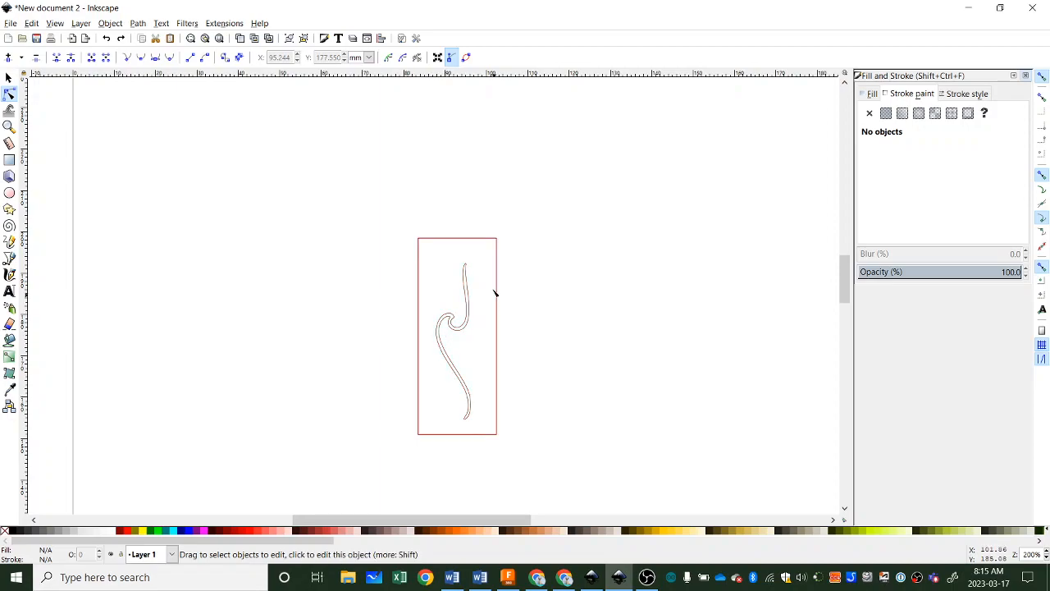
{"action": "scroll", "coordinate": [481, 314], "scroll_direction": "up", "scroll_amount": 4}
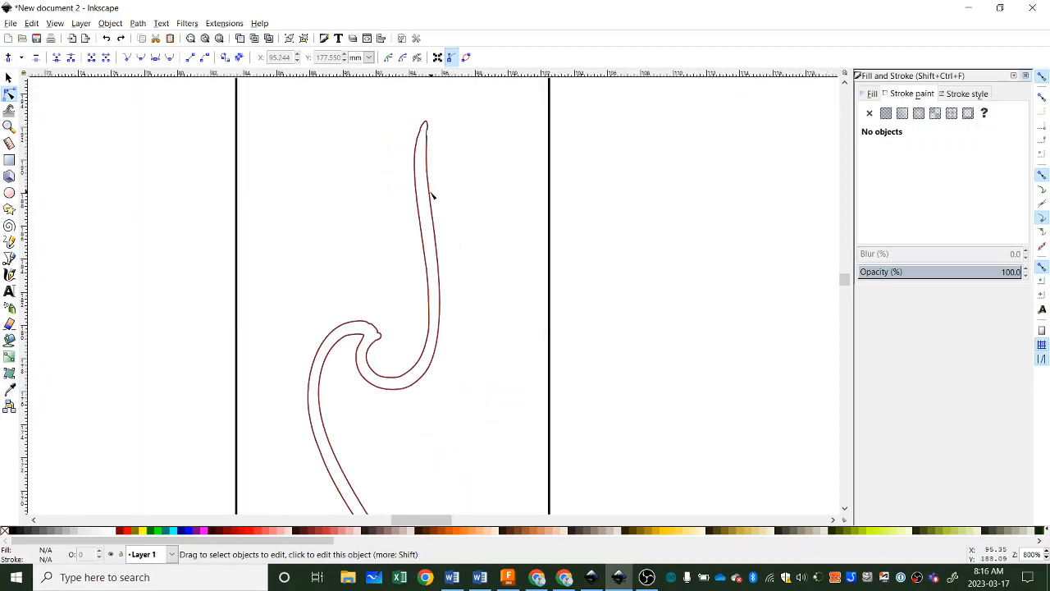
{"action": "left_click", "coordinate": [429, 195]}
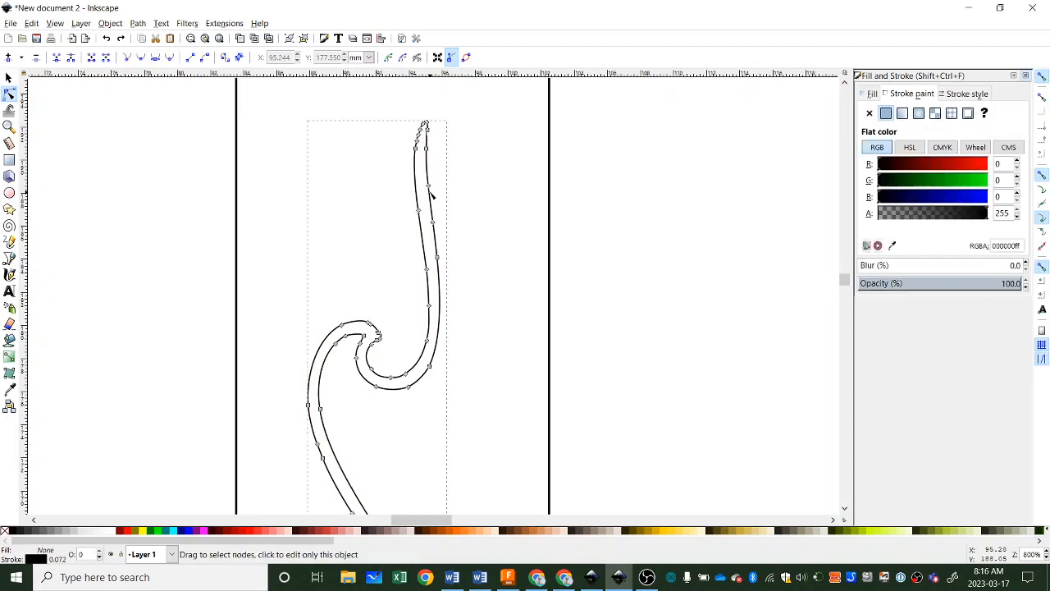
{"action": "left_click", "coordinate": [425, 147]}
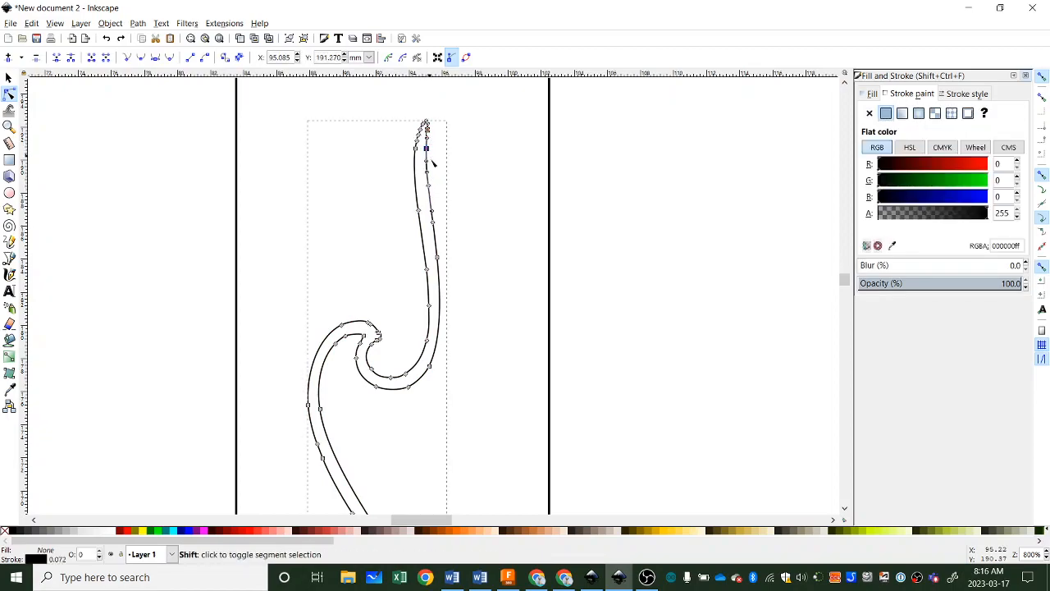
{"action": "scroll", "coordinate": [432, 186], "scroll_direction": "up", "scroll_amount": 2}
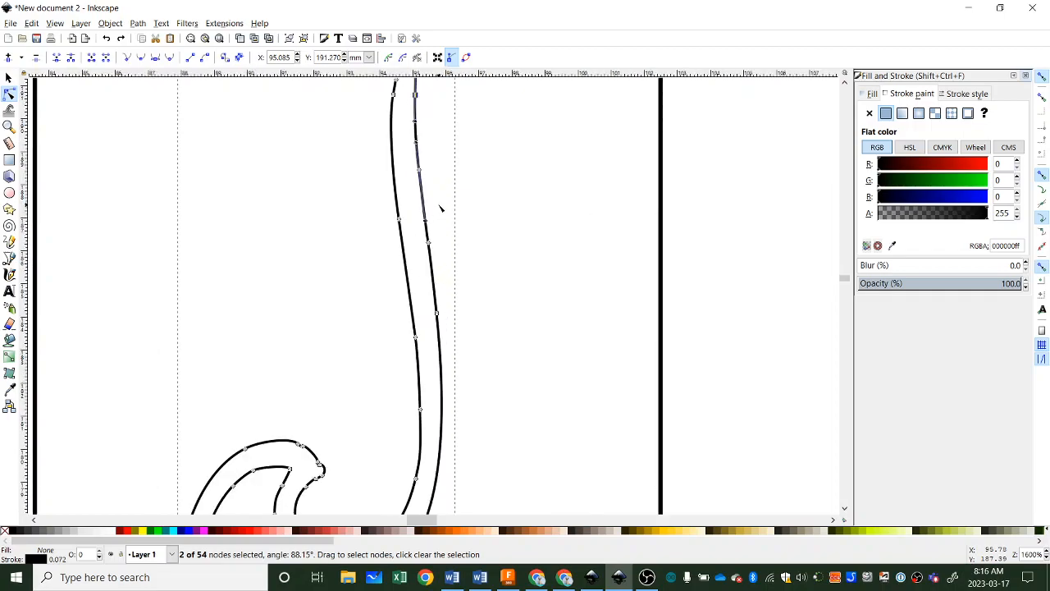
{"action": "left_click", "coordinate": [419, 170], "text": "shift"}
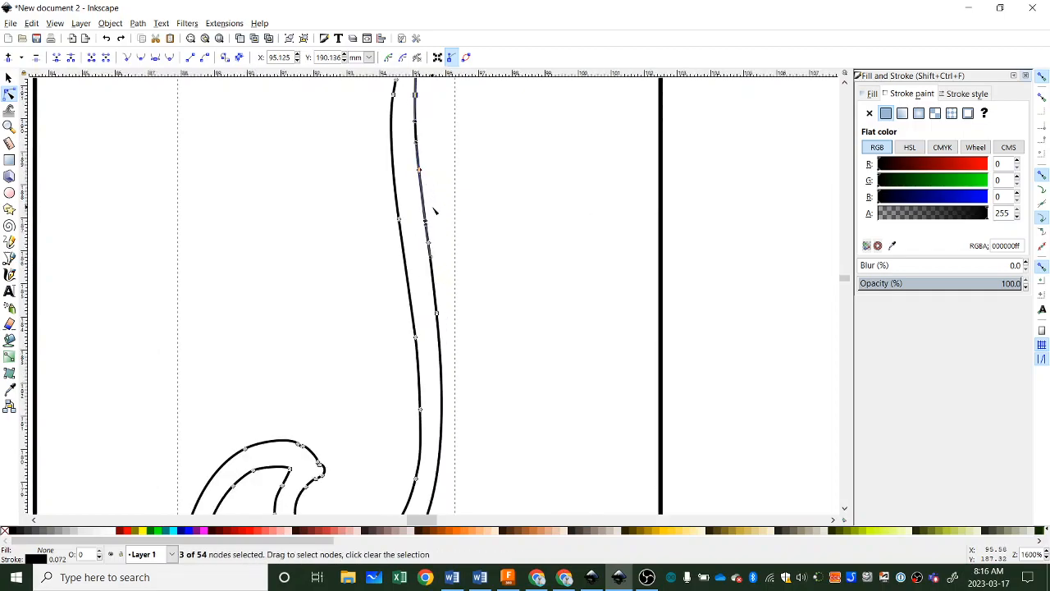
{"action": "left_click", "coordinate": [420, 170], "text": "shift"}
{"action": "scroll", "coordinate": [443, 190], "scroll_direction": "up", "scroll_amount": 2}
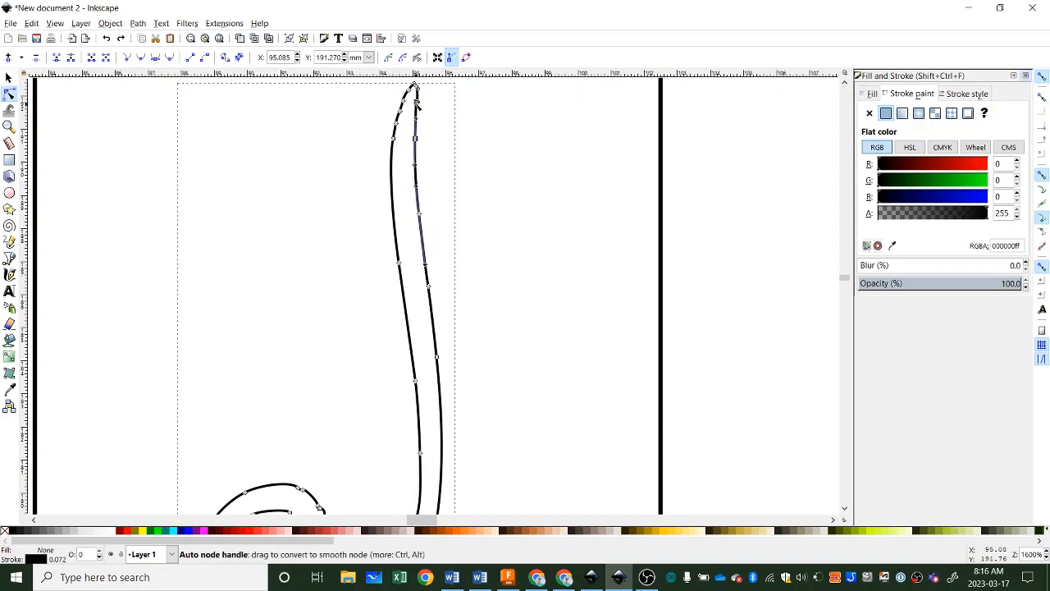
{"action": "left_click", "coordinate": [416, 102], "text": "shift"}
{"action": "left_click", "coordinate": [471, 146]}
Select the five nodes along the right edge of the wave's upper stem and shift them about 0.6 mm to the right
{"action": "left_click", "coordinate": [417, 102], "text": "shift"}
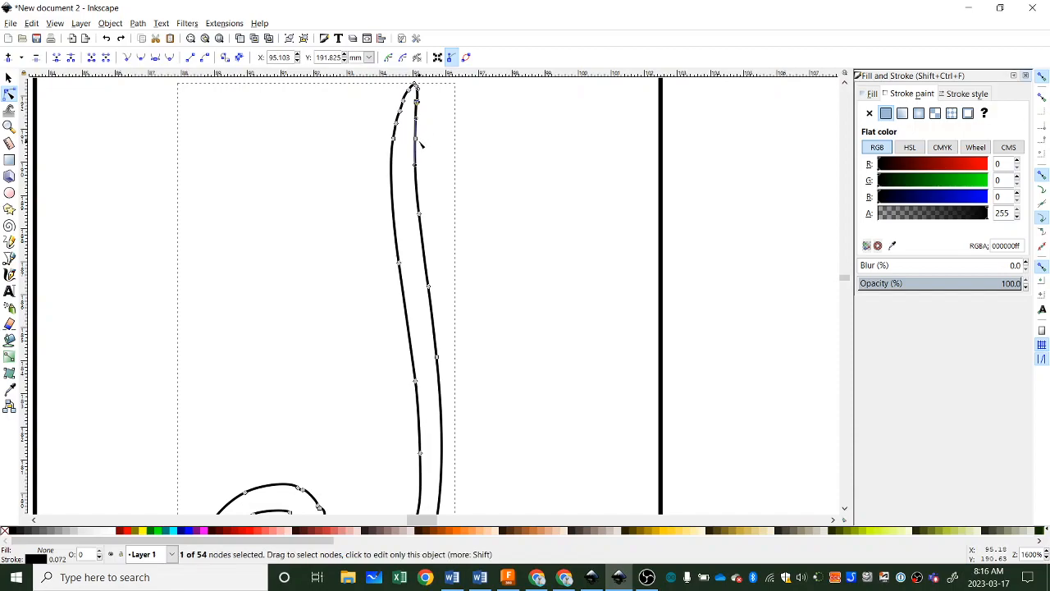
{"action": "left_click", "coordinate": [419, 144], "text": "shift"}
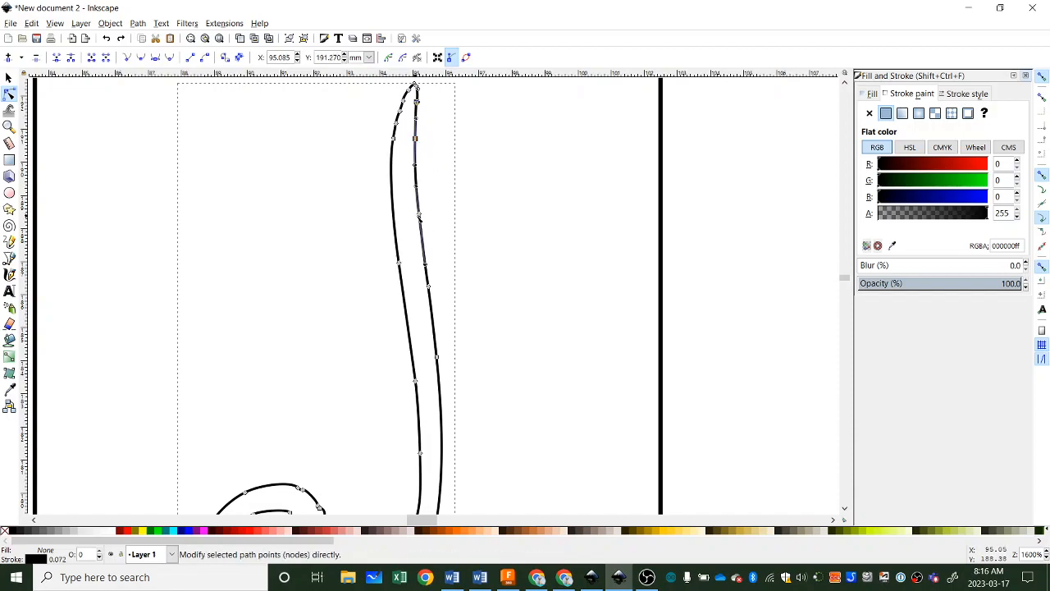
{"action": "left_click", "coordinate": [428, 287], "text": "shift"}
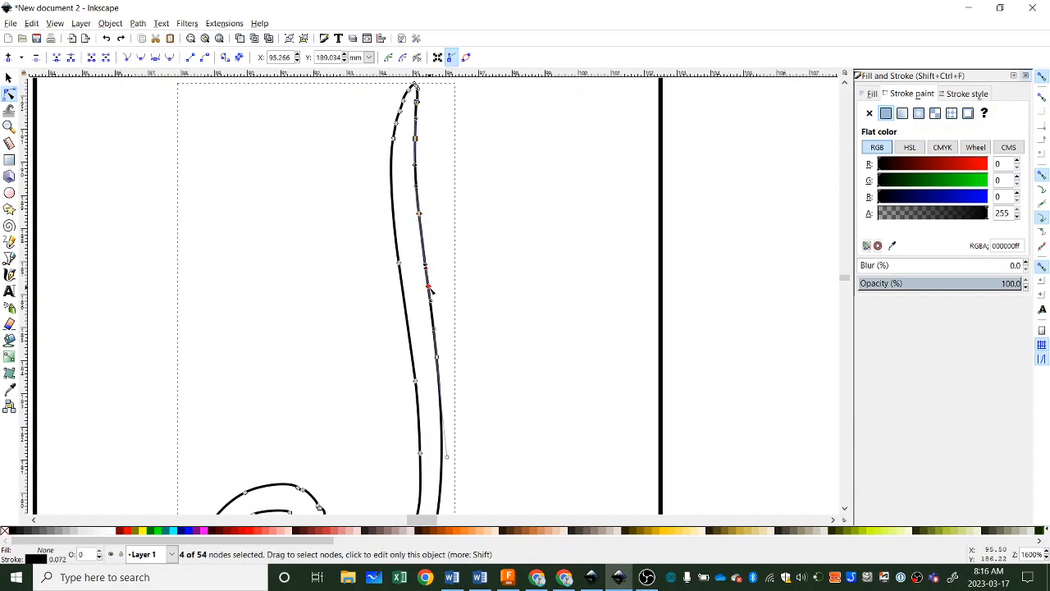
{"action": "left_click", "coordinate": [437, 357], "text": "shift"}
{"action": "left_click", "coordinate": [436, 357], "text": "shift"}
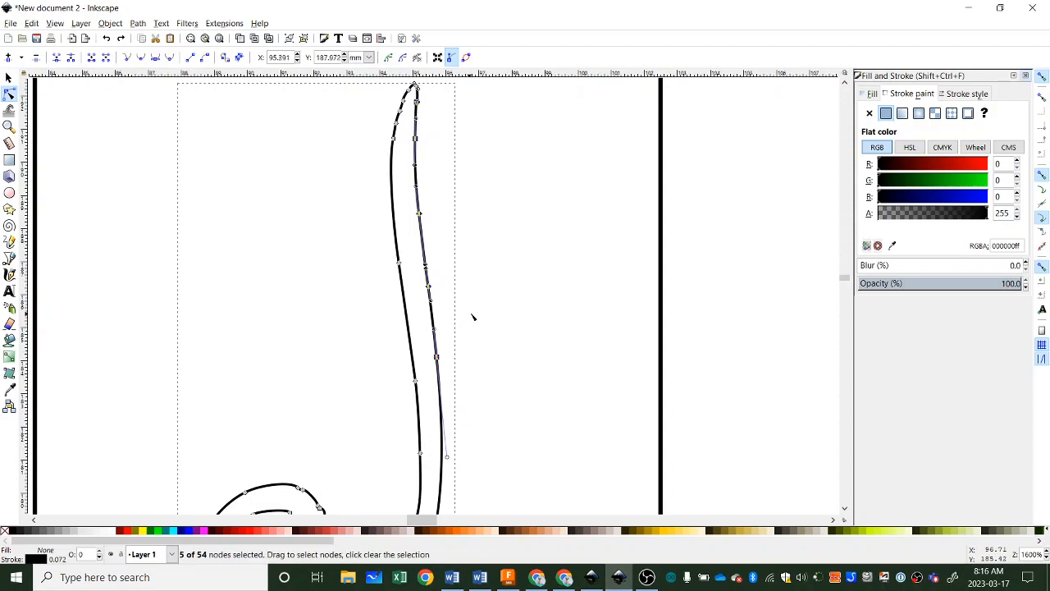
{"action": "scroll", "coordinate": [476, 315], "scroll_direction": "down", "scroll_amount": 2}
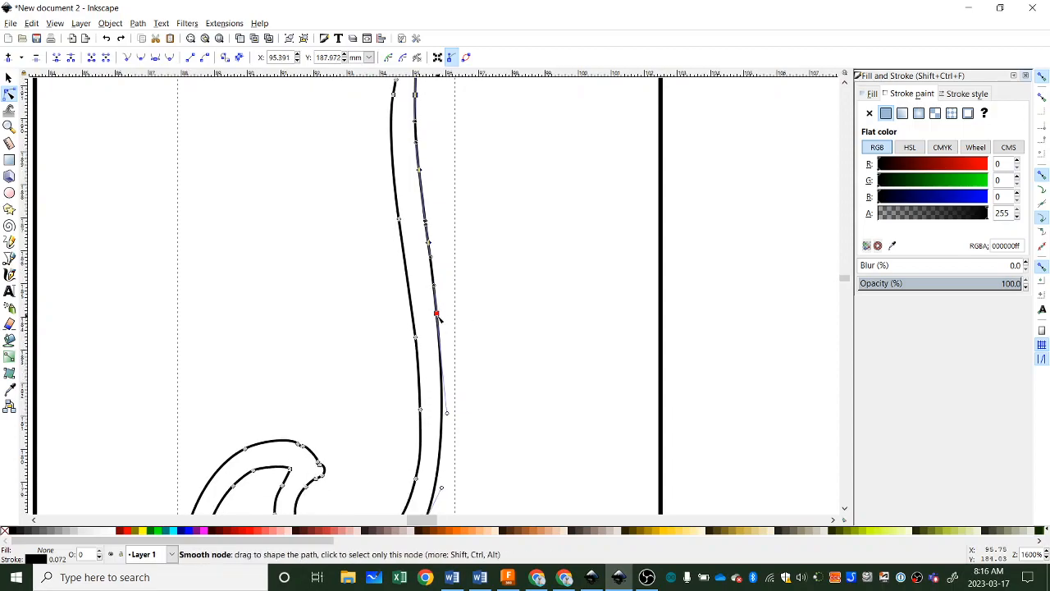
{"action": "left_click_drag", "start_coordinate": [437, 316], "coordinate": [457, 319]}
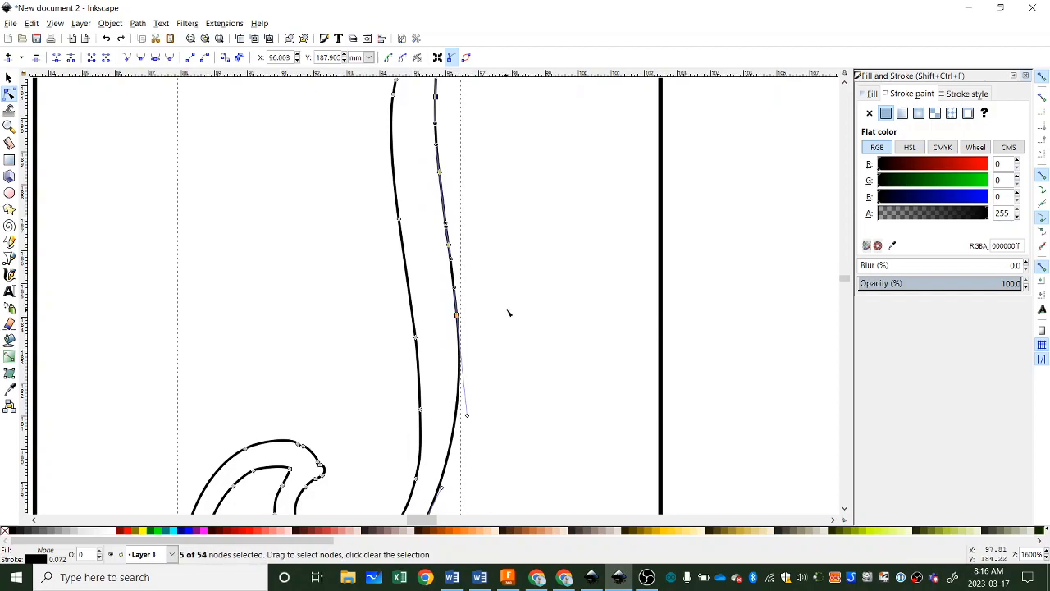
Reshape the upper tip by moving its end node up and right into a point and a nearby left-edge node to about X 94.77 mm, Y 191.92 mm
{"action": "scroll", "coordinate": [508, 312], "scroll_direction": "down", "scroll_amount": 1}
{"action": "scroll", "coordinate": [508, 313], "scroll_direction": "down", "scroll_amount": 1}
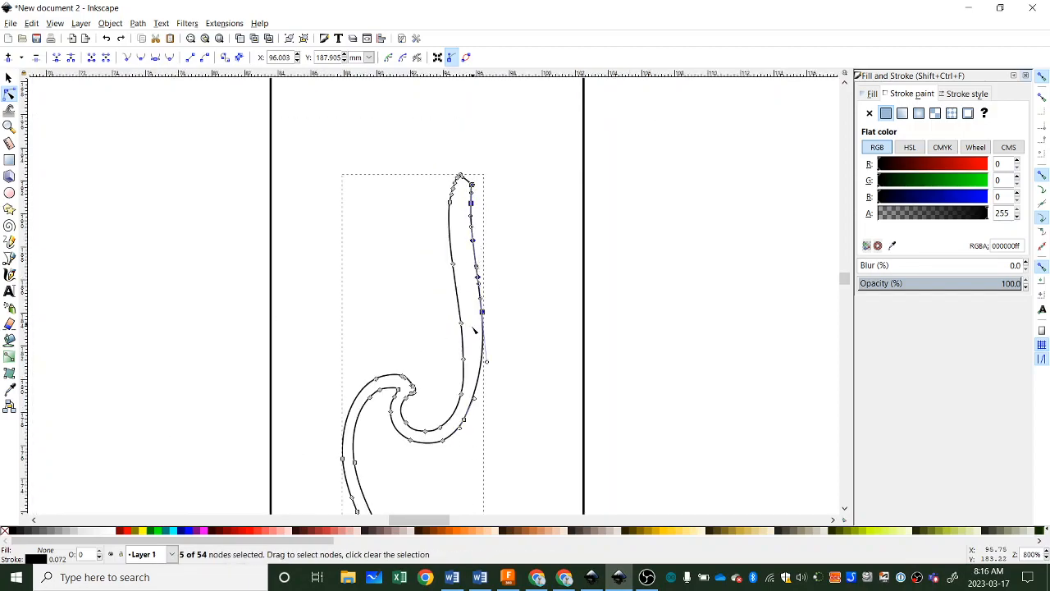
{"action": "scroll", "coordinate": [516, 365], "scroll_direction": "down", "scroll_amount": 1}
{"action": "scroll", "coordinate": [496, 238], "scroll_direction": "up", "scroll_amount": 4}
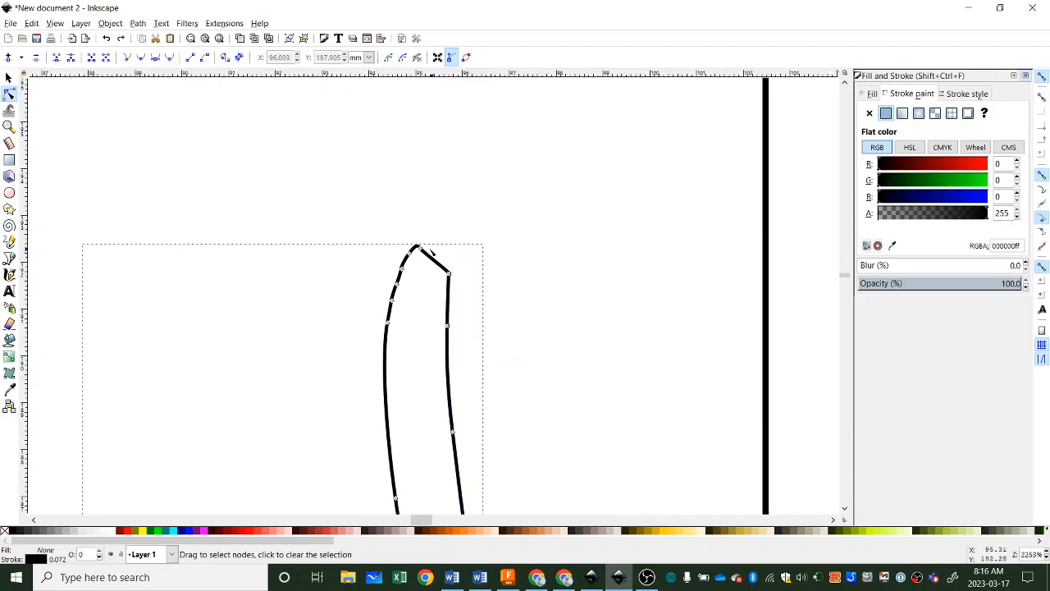
{"action": "left_click_drag", "start_coordinate": [416, 246], "coordinate": [459, 229]}
{"action": "mouse_move", "coordinate": [410, 253]}
{"action": "left_mouse_down"}
{"action": "mouse_move", "coordinate": [419, 248]}
{"action": "mouse_move", "coordinate": [409, 267]}
{"action": "left_mouse_up"}
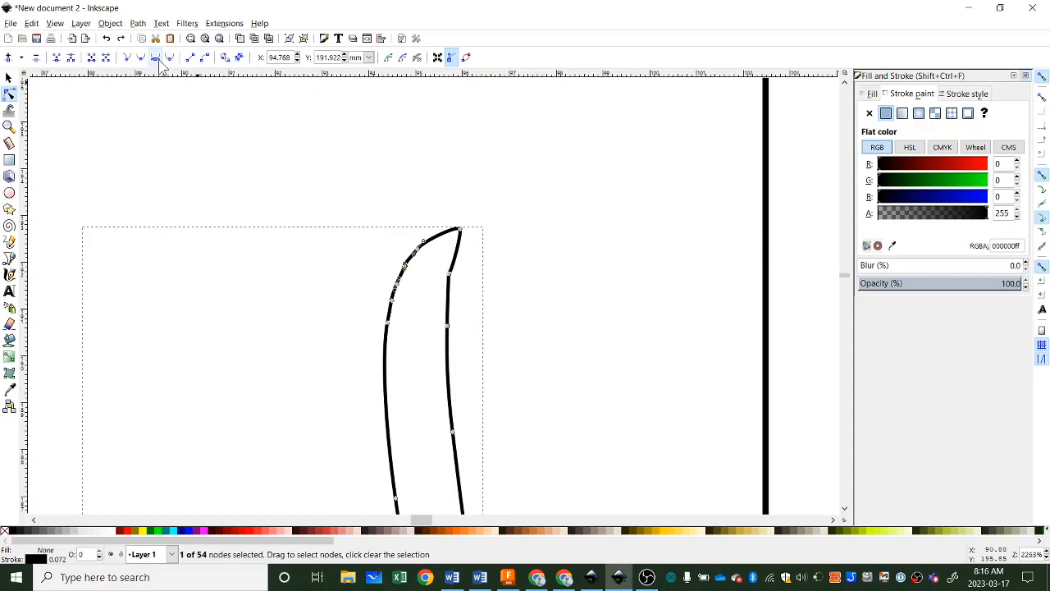
Make the five left-edge nodes below the upper tip auto-smooth and adjust the handle of the one nearest the tip
{"action": "left_click", "coordinate": [164, 102]}
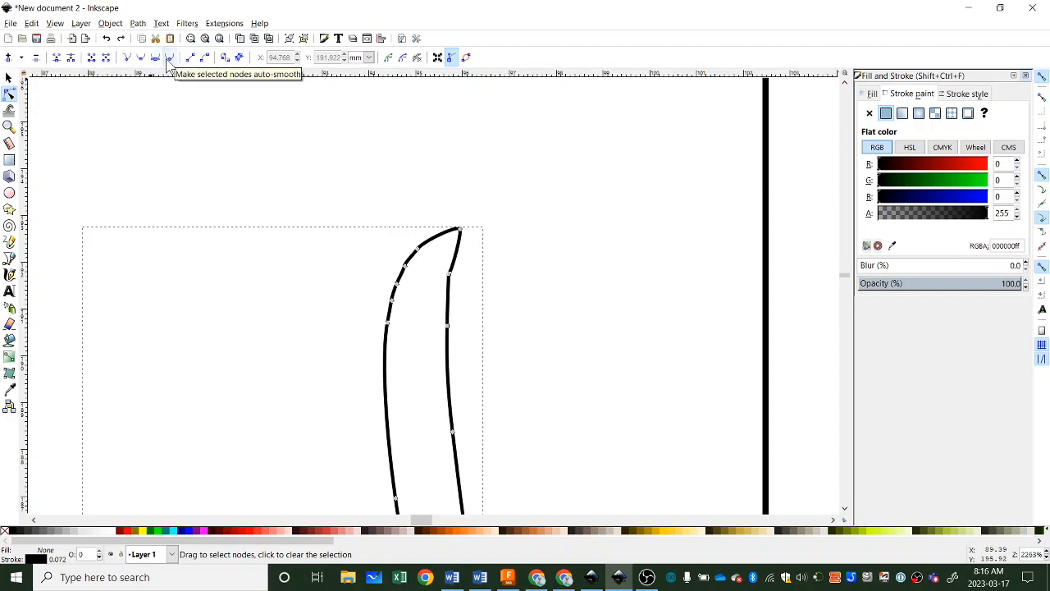
{"action": "left_click_drag", "start_coordinate": [346, 222], "coordinate": [424, 341]}
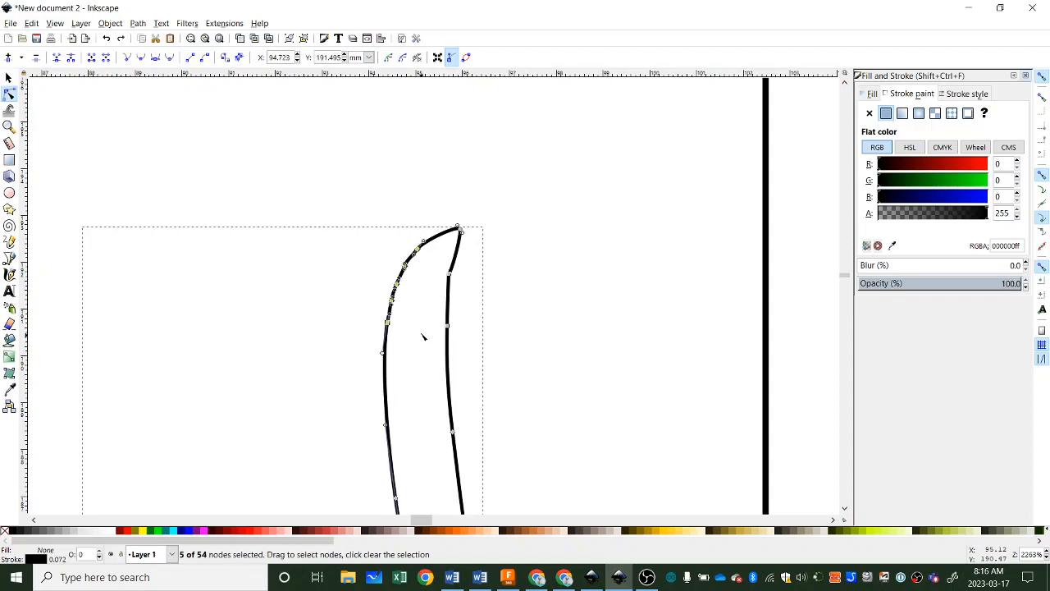
{"action": "left_click", "coordinate": [170, 58]}
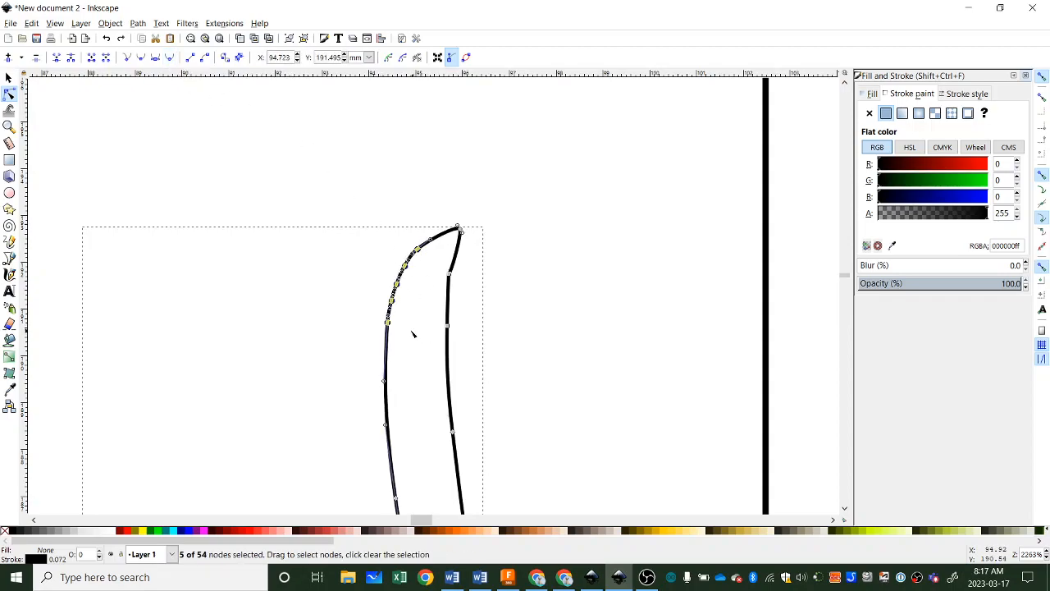
{"action": "scroll", "coordinate": [429, 268], "scroll_direction": "up", "scroll_amount": 3}
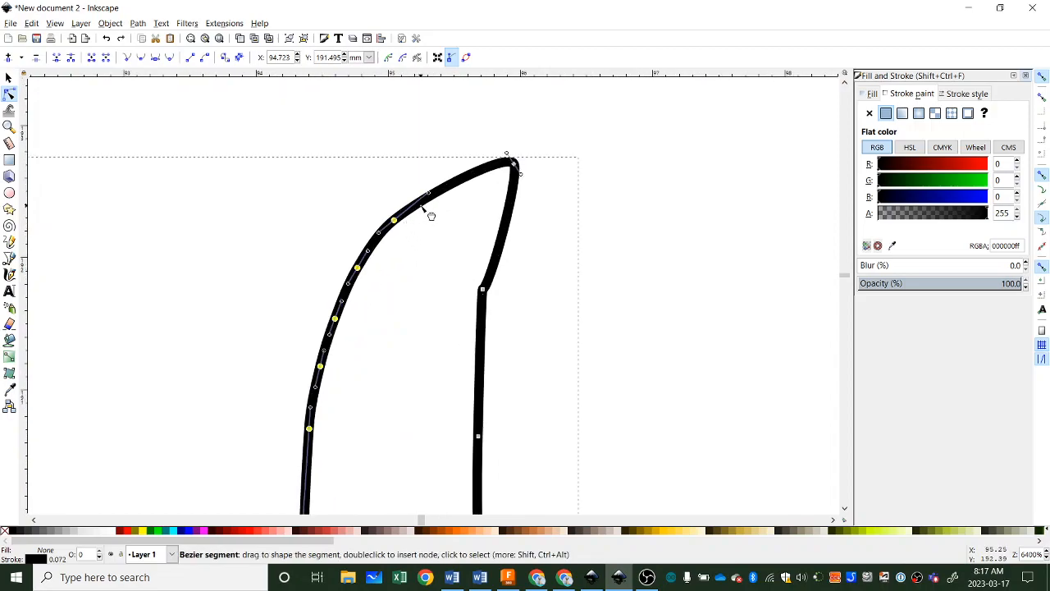
{"action": "left_click_drag", "start_coordinate": [429, 194], "coordinate": [420, 197]}
Smooth the kink at the right-edge node just below the upper tip by aligning its two handles with the outline, and deselect the path
{"action": "left_click", "coordinate": [482, 289]}
{"action": "scroll", "coordinate": [495, 304], "scroll_direction": "up", "scroll_amount": 3}
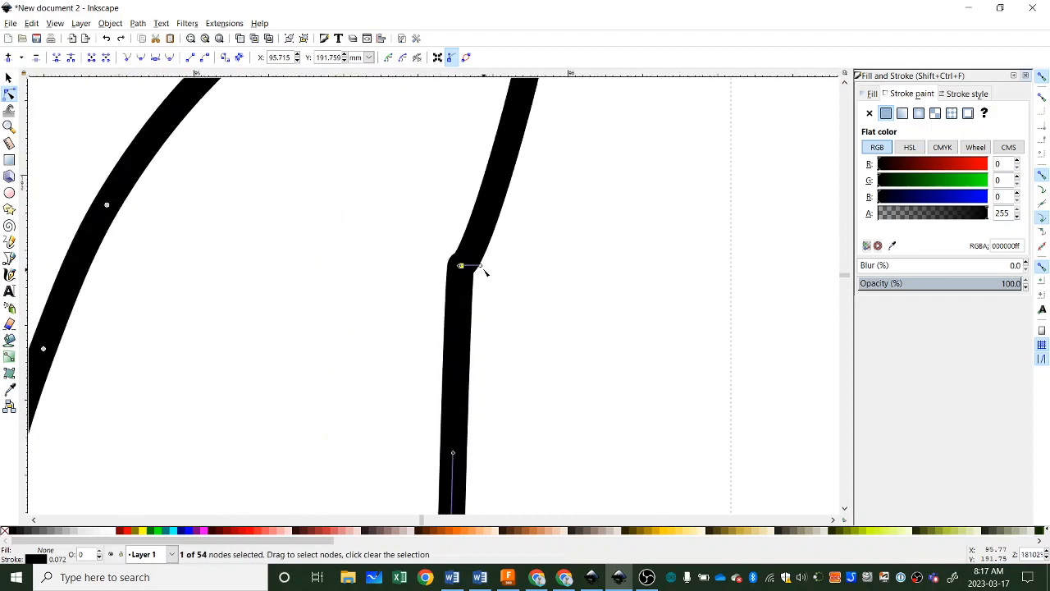
{"action": "left_click_drag", "start_coordinate": [481, 266], "coordinate": [462, 229]}
{"action": "left_click_drag", "start_coordinate": [464, 269], "coordinate": [453, 315]}
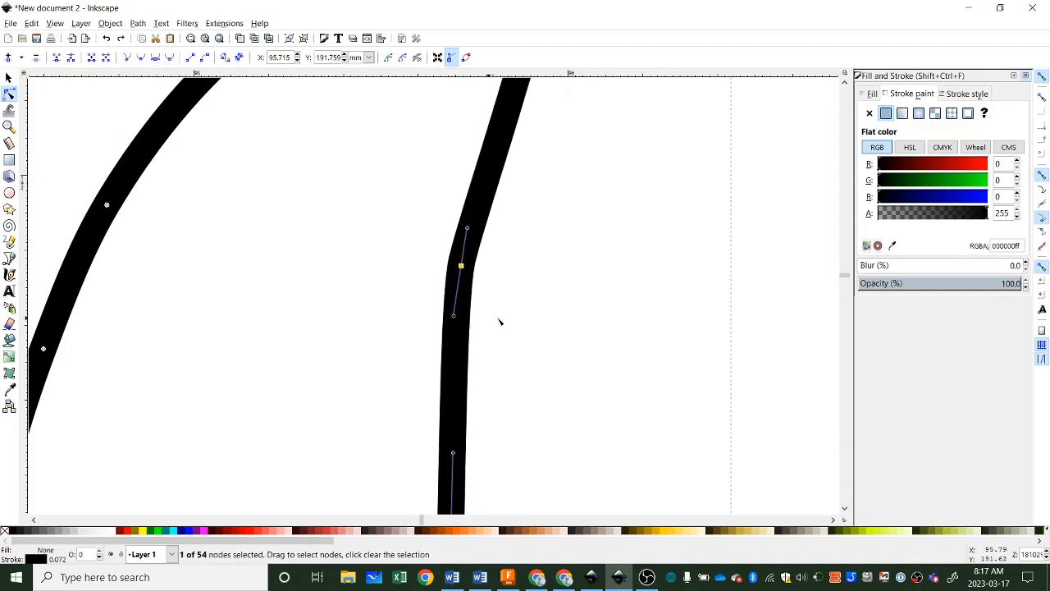
{"action": "scroll", "coordinate": [495, 321], "scroll_direction": "down", "scroll_amount": 6}
{"action": "scroll", "coordinate": [531, 287], "scroll_direction": "down", "scroll_amount": 6}
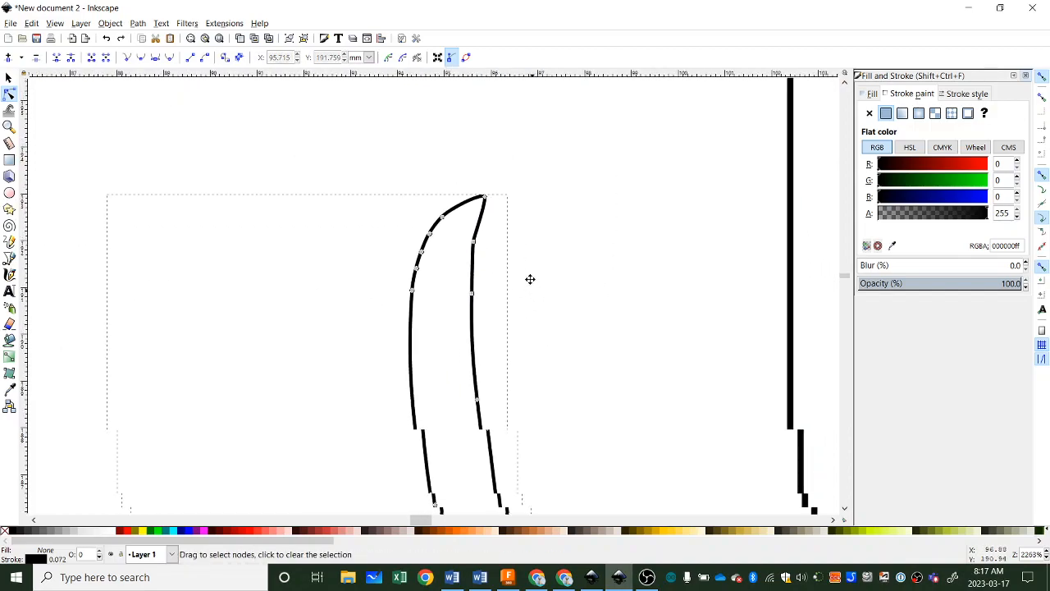
{"action": "left_click", "coordinate": [530, 304]}
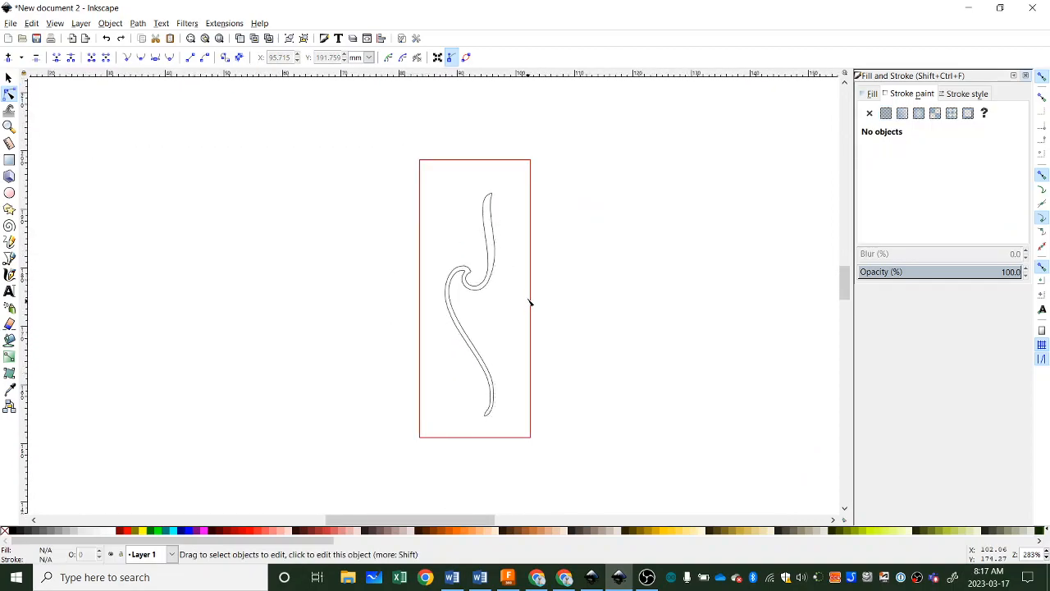